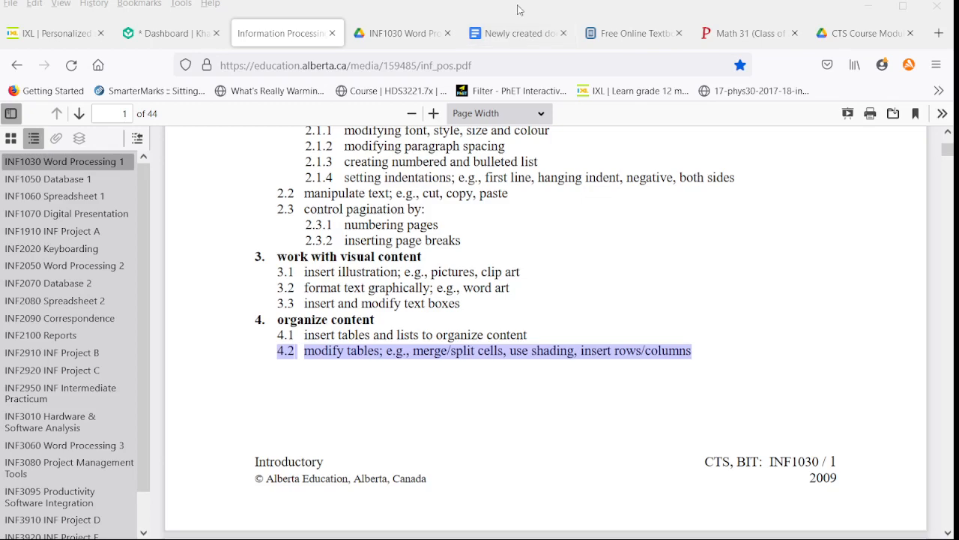
Step: Switch to the newly created document and merge all six cells in the table's first row
left_click(512, 36)
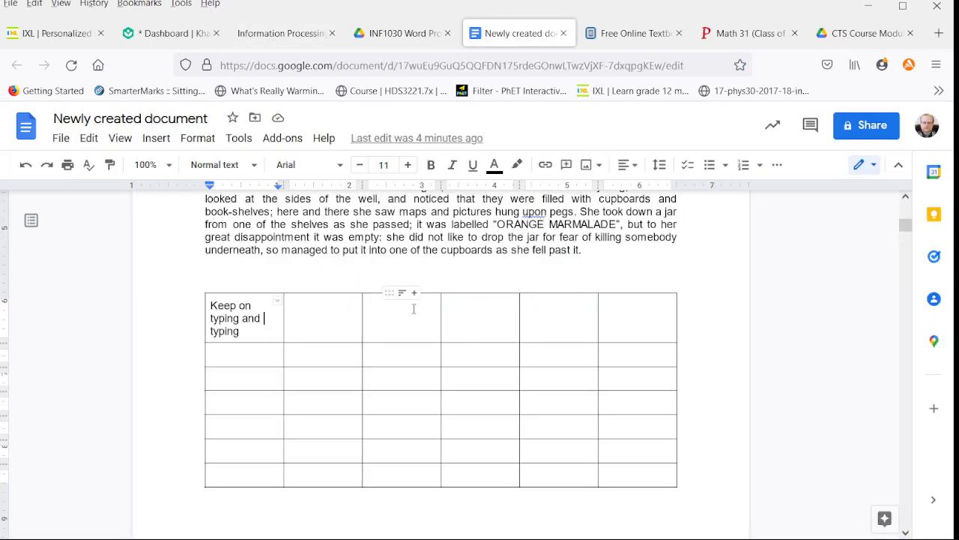
left_click_drag(408, 319, 480, 318)
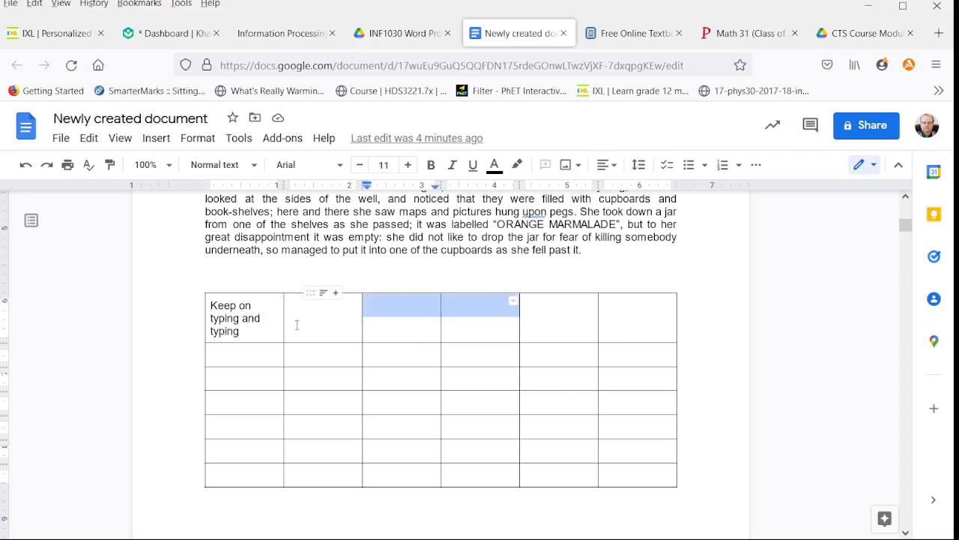
left_click_drag(273, 321, 630, 327)
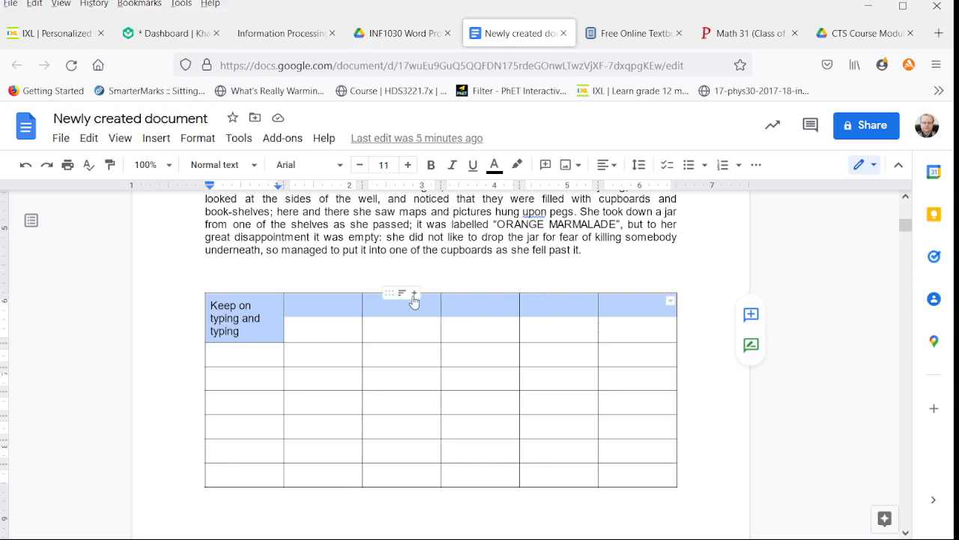
right_click(422, 309)
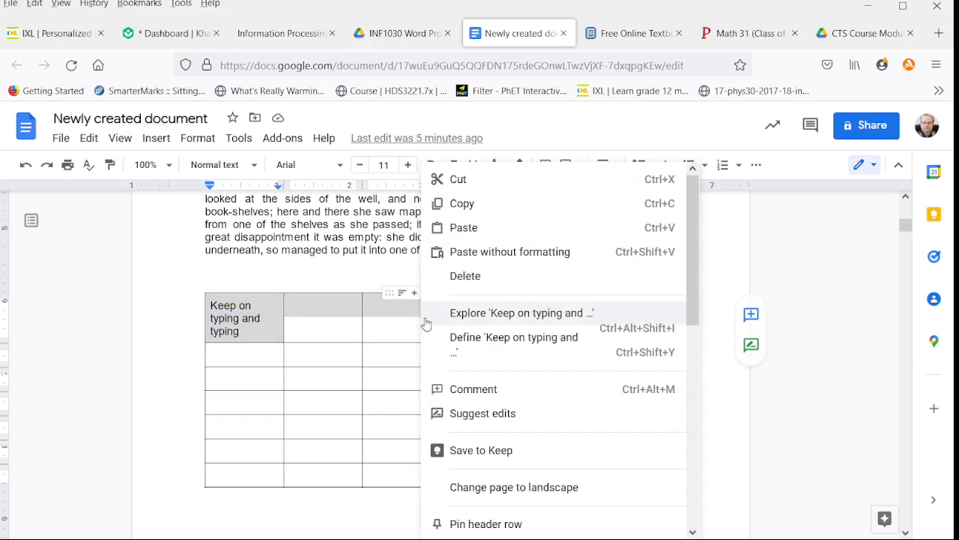
scroll(510, 367, "down", 5)
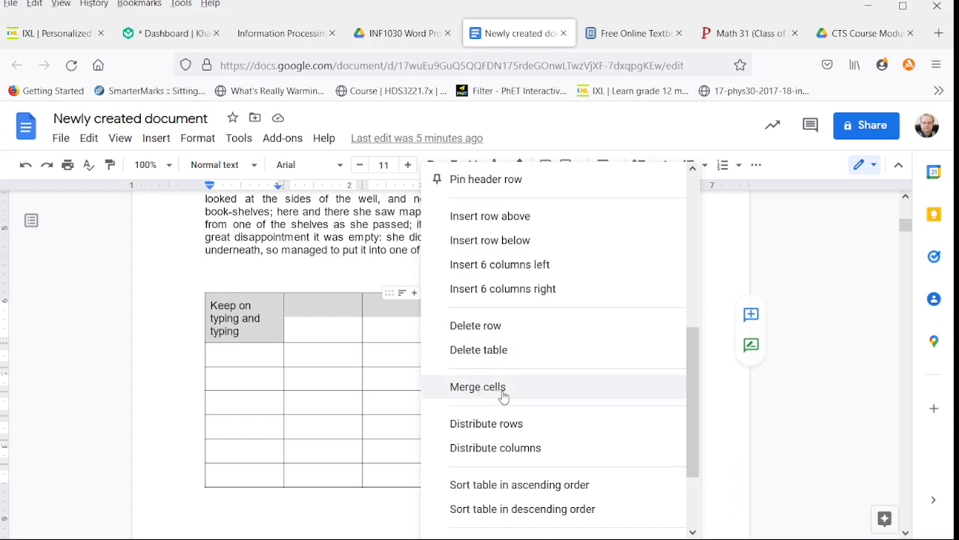
left_click(504, 396)
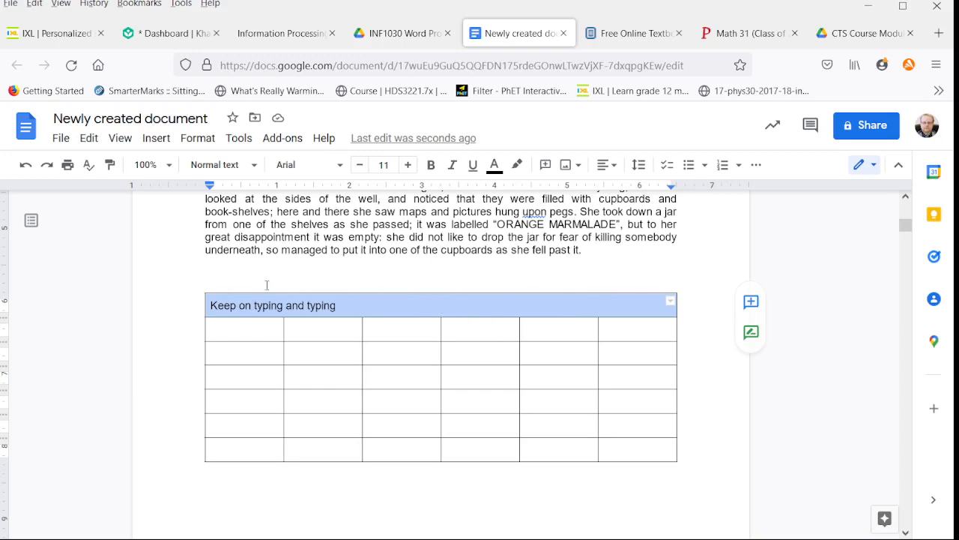
Step: Unmerge the table's first row back into separate cells
right_click(404, 301)
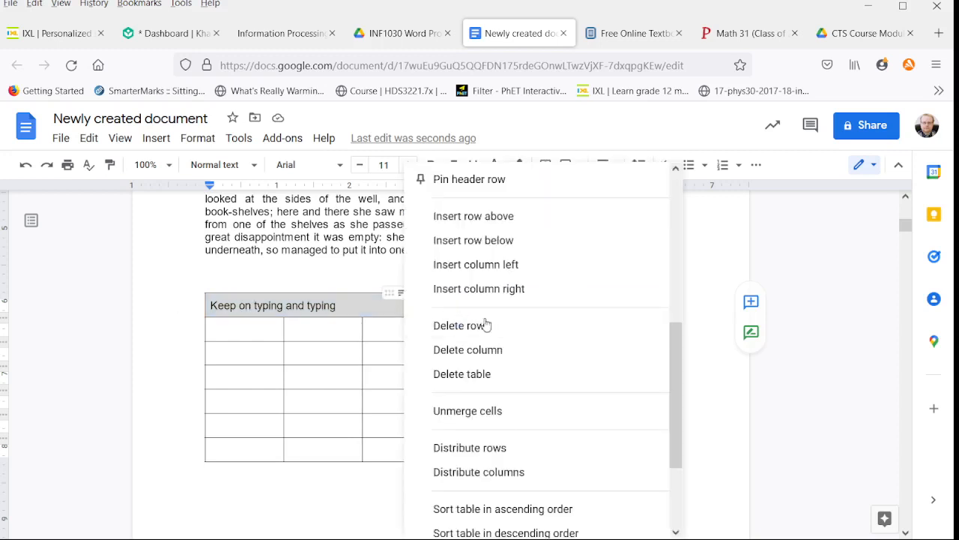
left_click(512, 411)
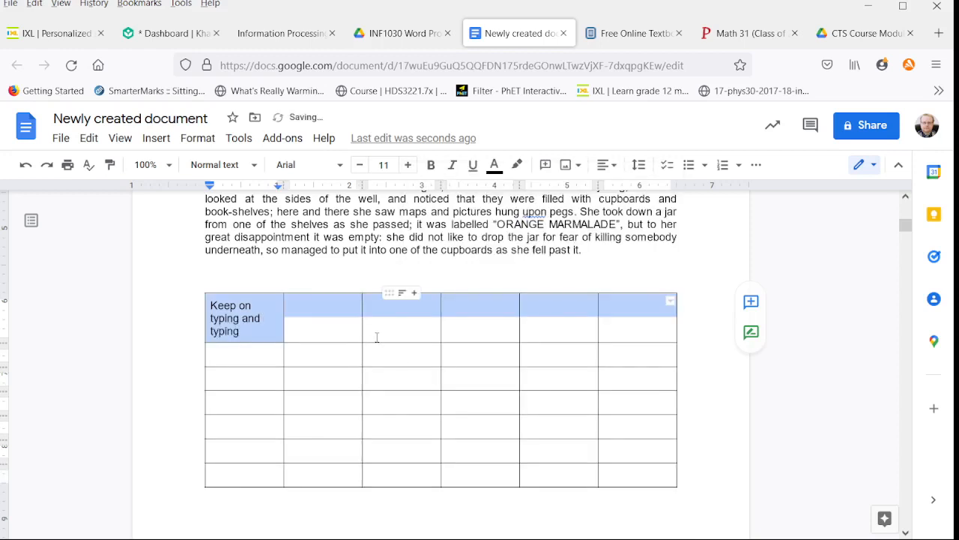
left_click(301, 323)
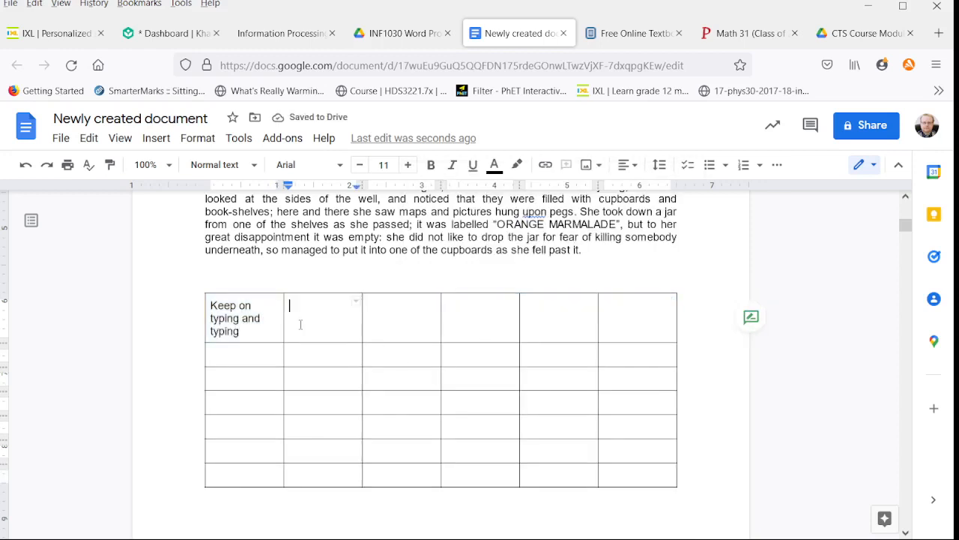
Step: Merge the five empty cells of the first row, leaving the "Keep on typing and typing" cell separate
left_click_drag(301, 324, 660, 318)
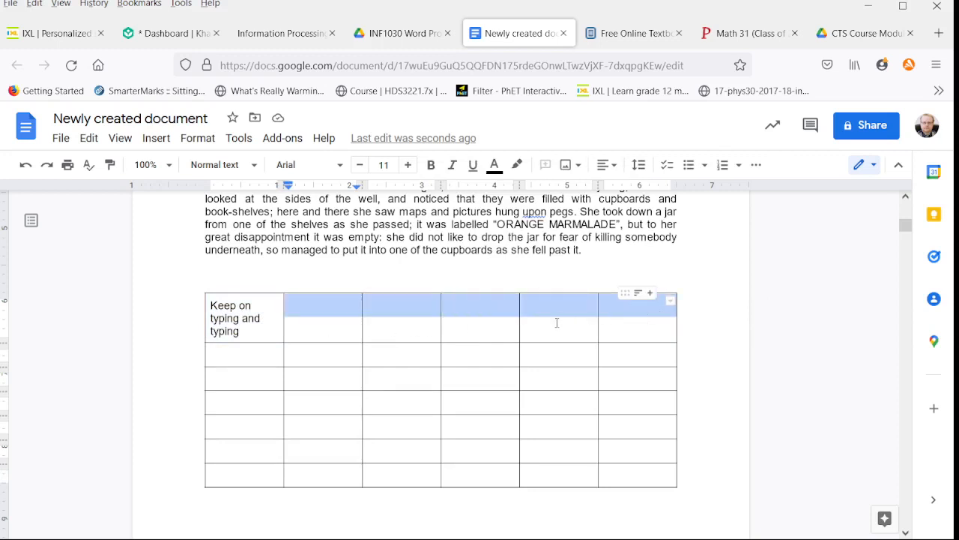
right_click(556, 323)
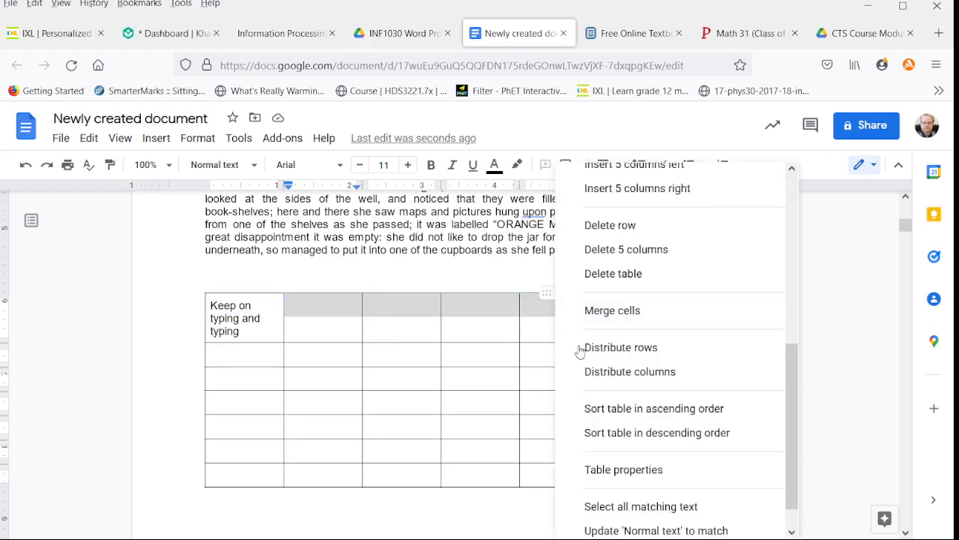
left_click(612, 312)
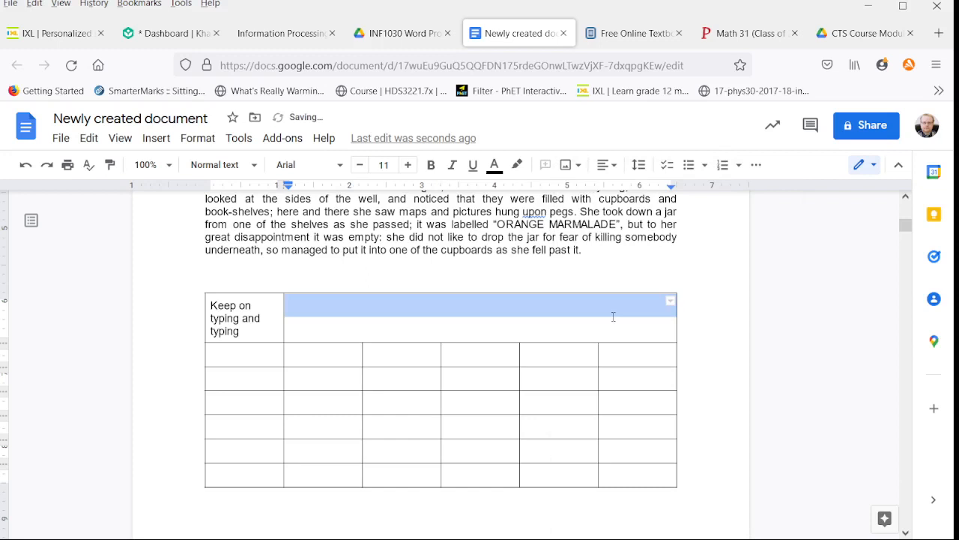
Step: Examine the table editing options offered for a single body cell and for two vertically adjacent cells in the second column
left_click(322, 383)
right_click(325, 386)
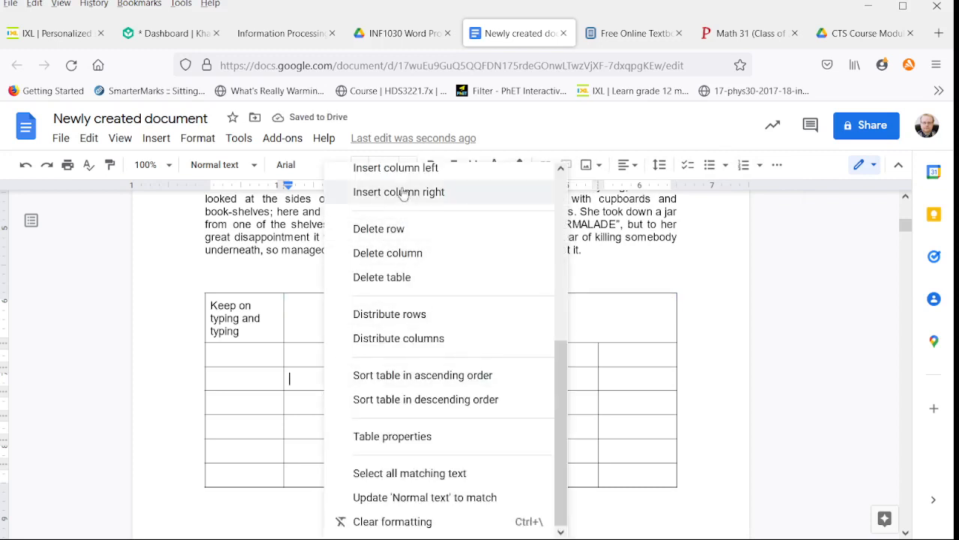
scroll(401, 248, "up", 3)
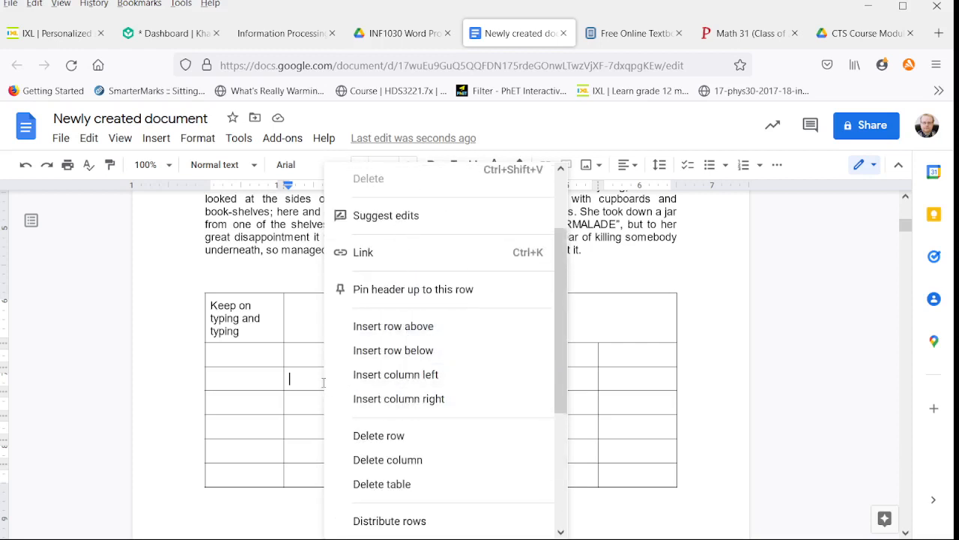
left_click(301, 394)
left_click_drag(315, 379, 319, 402)
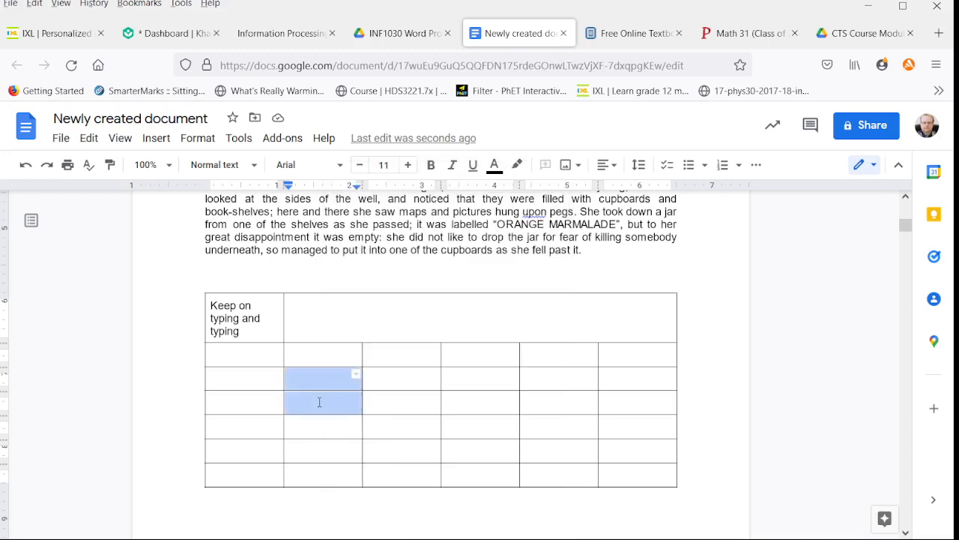
right_click(319, 402)
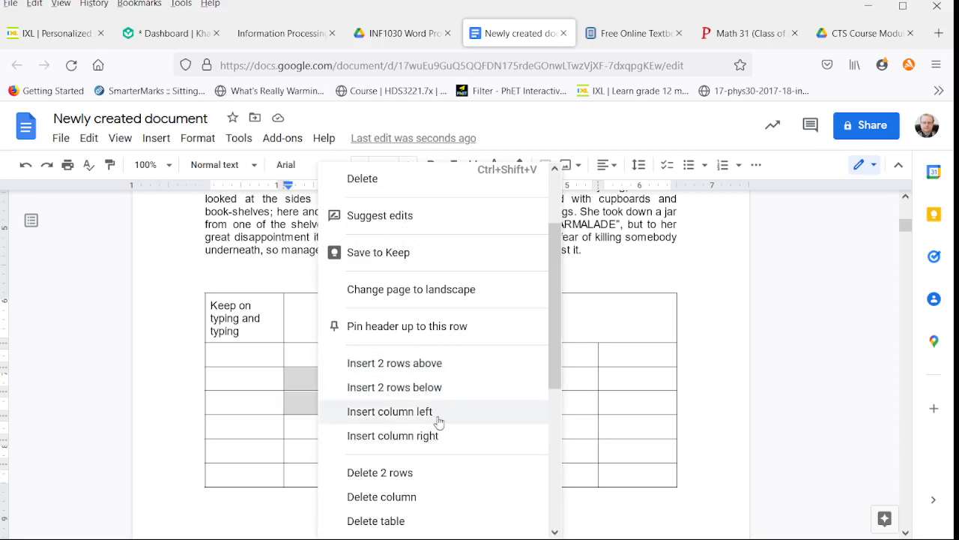
scroll(439, 420, "down", 1)
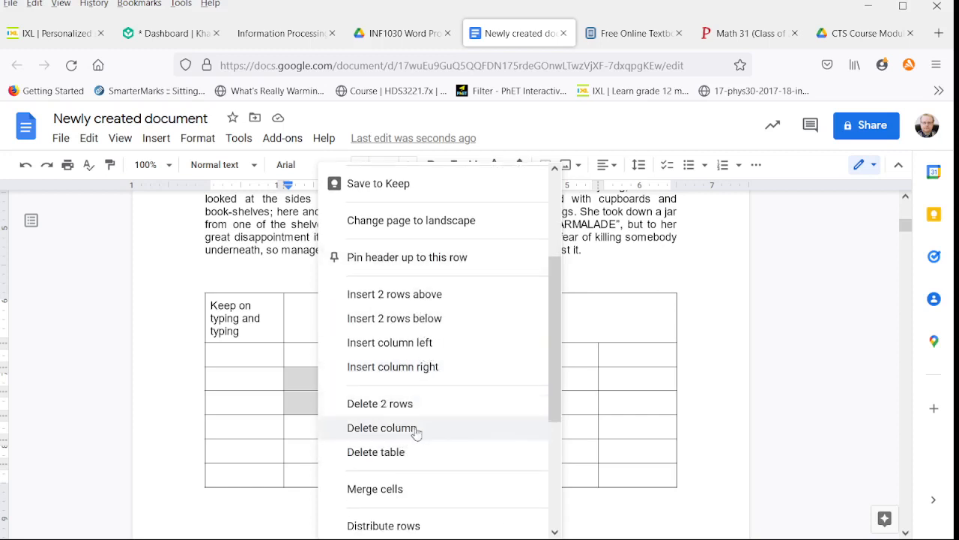
left_click(599, 324)
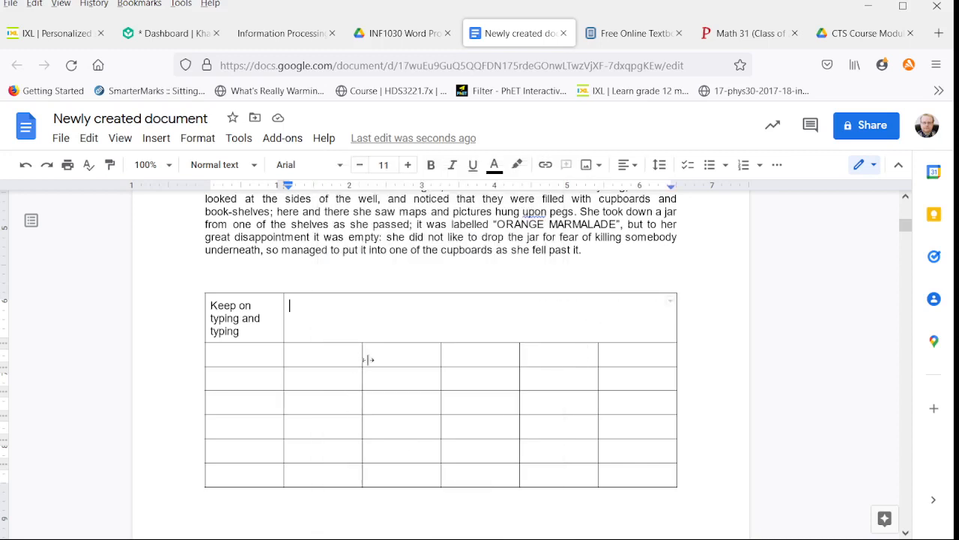
Step: Widen the first column to fit its text on one line, narrowing columns two and three, and make the fourth row taller
left_click_drag(282, 350, 387, 371)
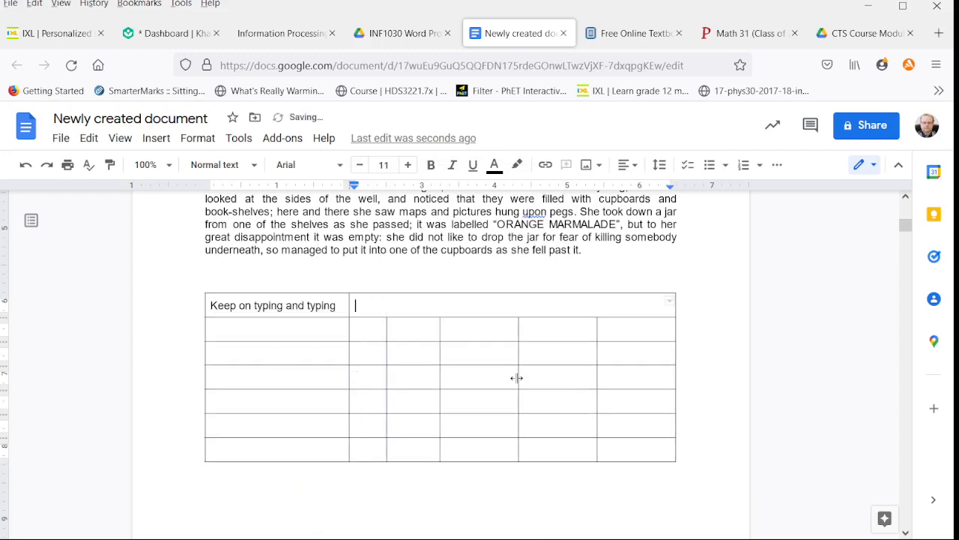
left_click_drag(491, 390, 490, 408)
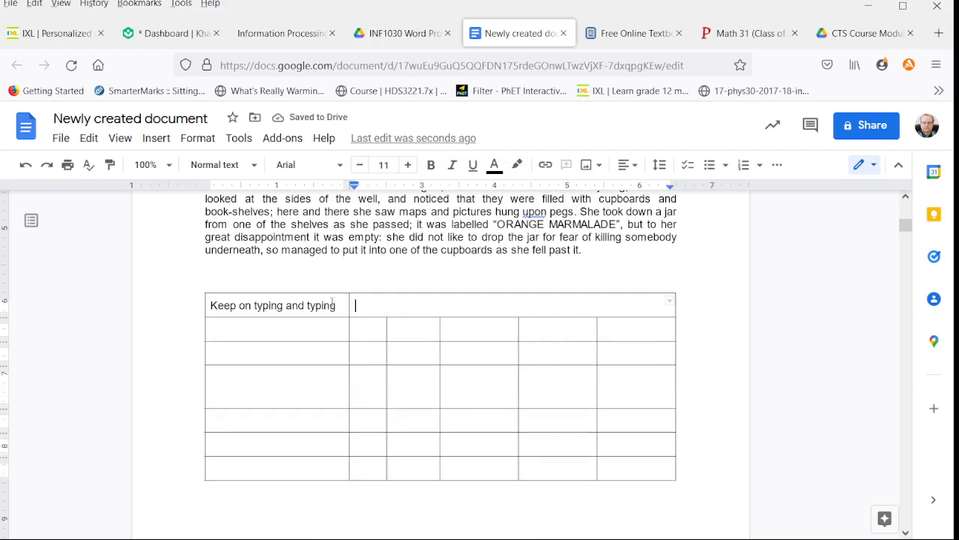
Step: Distribute the table's second, third and fourth columns evenly
left_click_drag(340, 303, 610, 445)
left_click(538, 415)
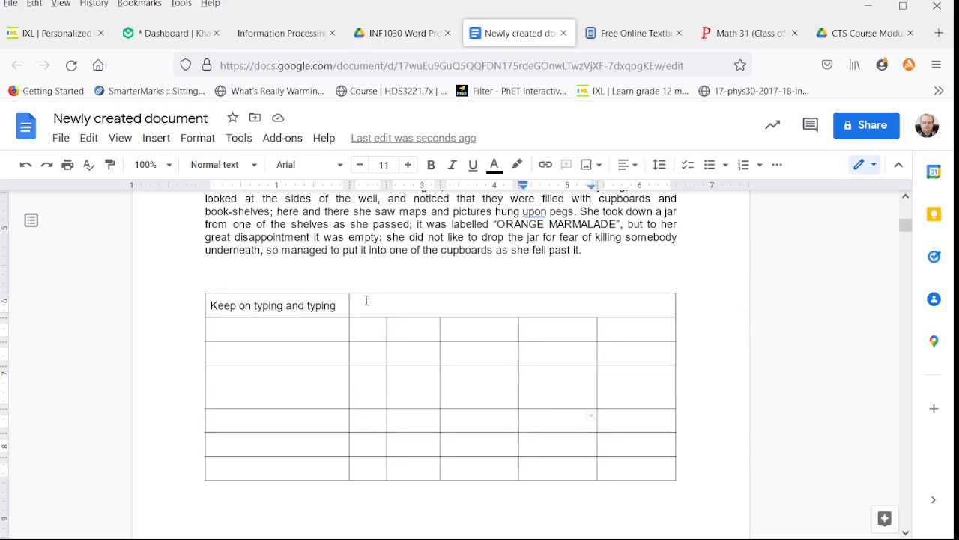
left_click_drag(367, 300, 483, 407)
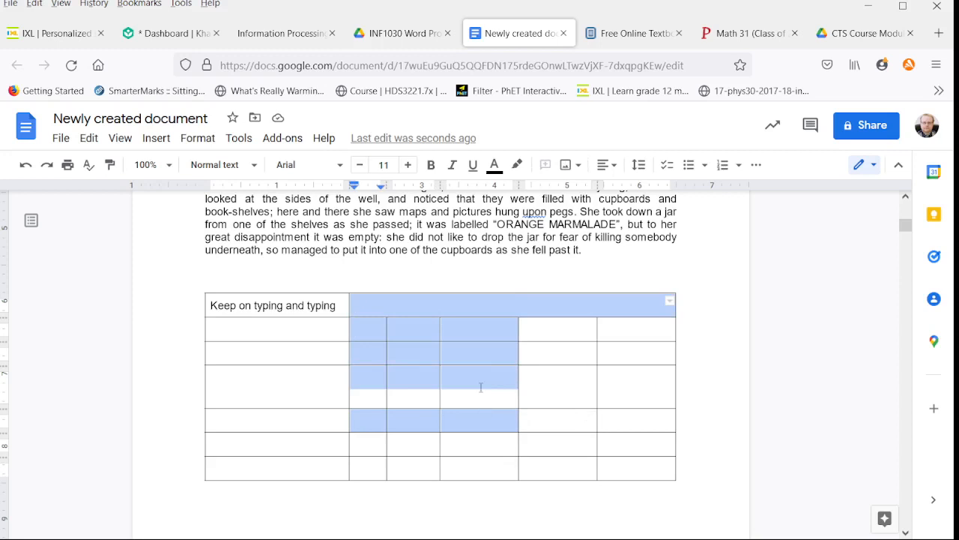
left_click(482, 386)
left_click_drag(367, 331, 491, 338)
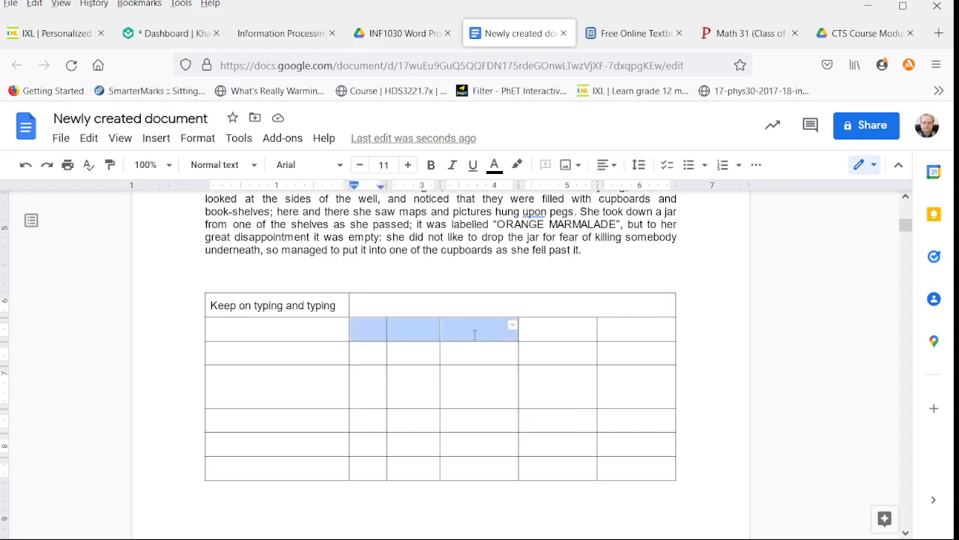
right_click(474, 334)
scroll(586, 451, "down", 2)
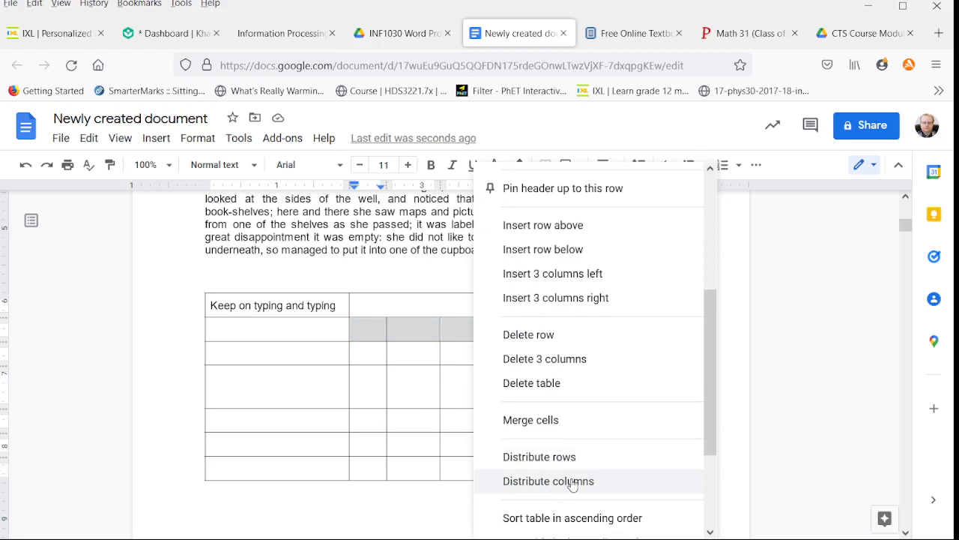
left_click(572, 484)
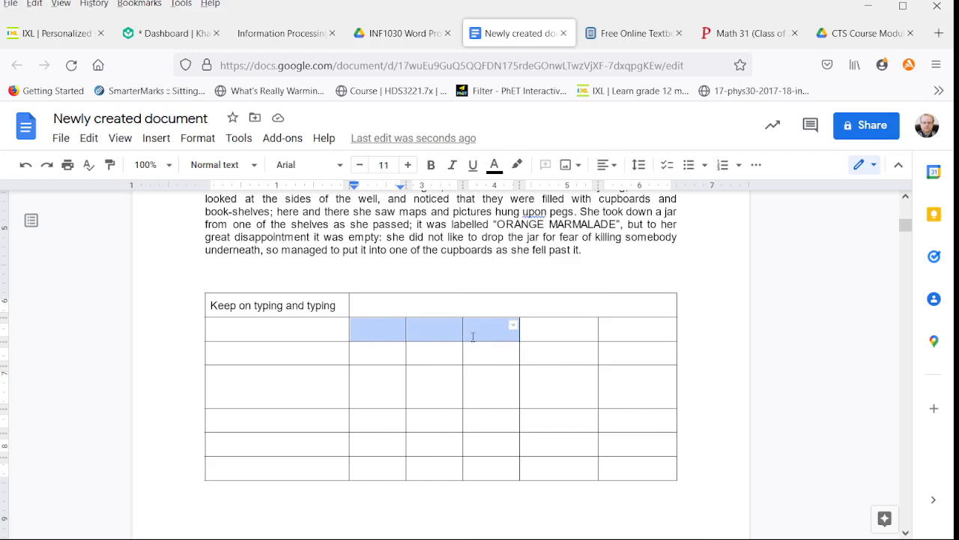
left_click(470, 335)
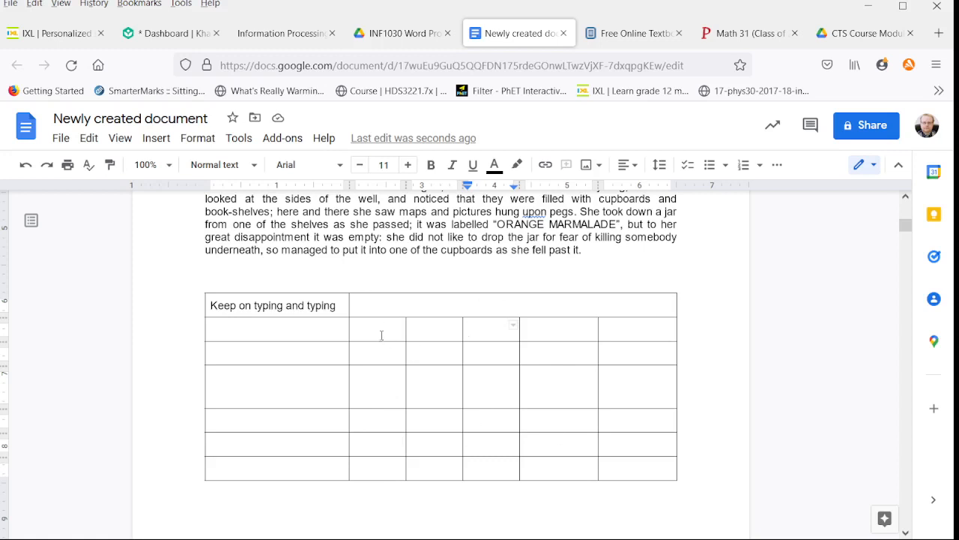
Step: Distribute the table's second through sixth columns evenly, using the body cells in rows two through six
left_click_drag(390, 330, 624, 448)
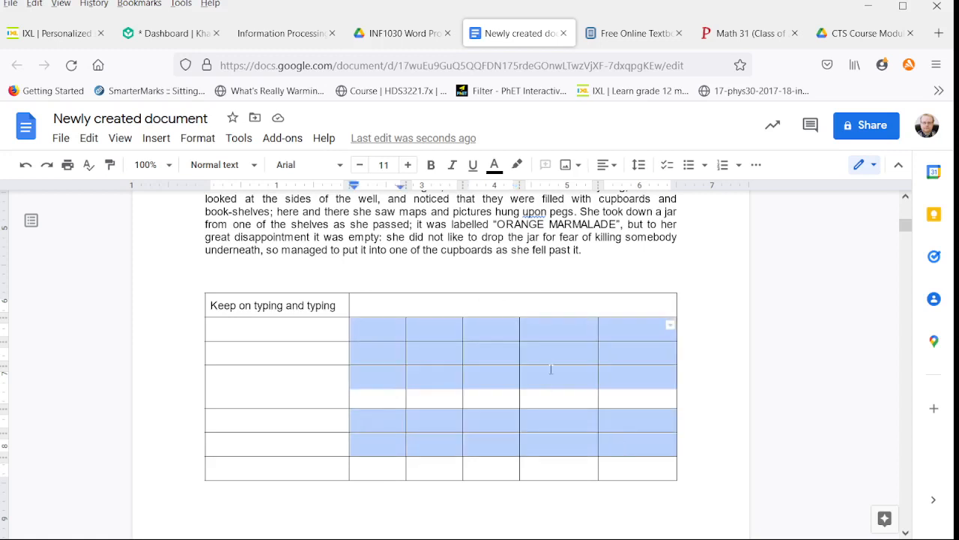
right_click(555, 333)
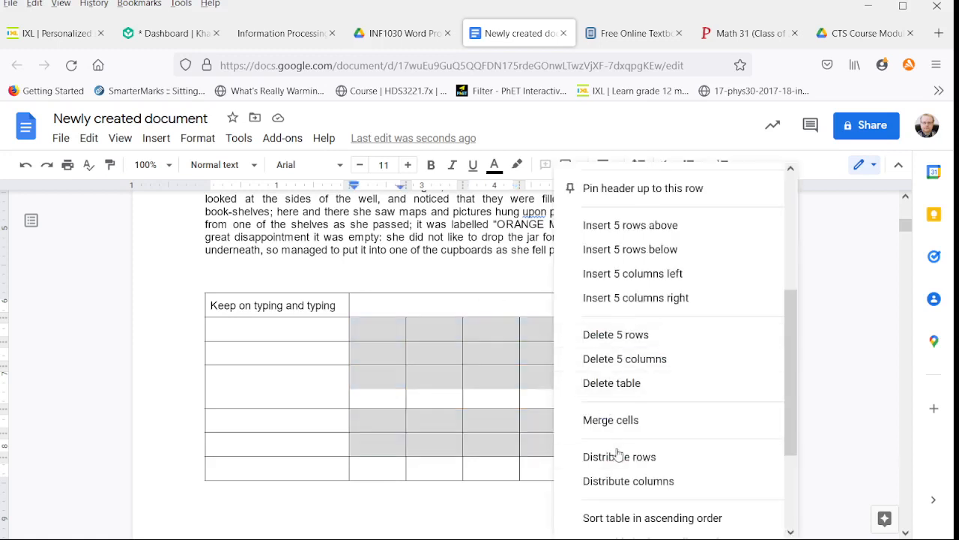
left_click(626, 481)
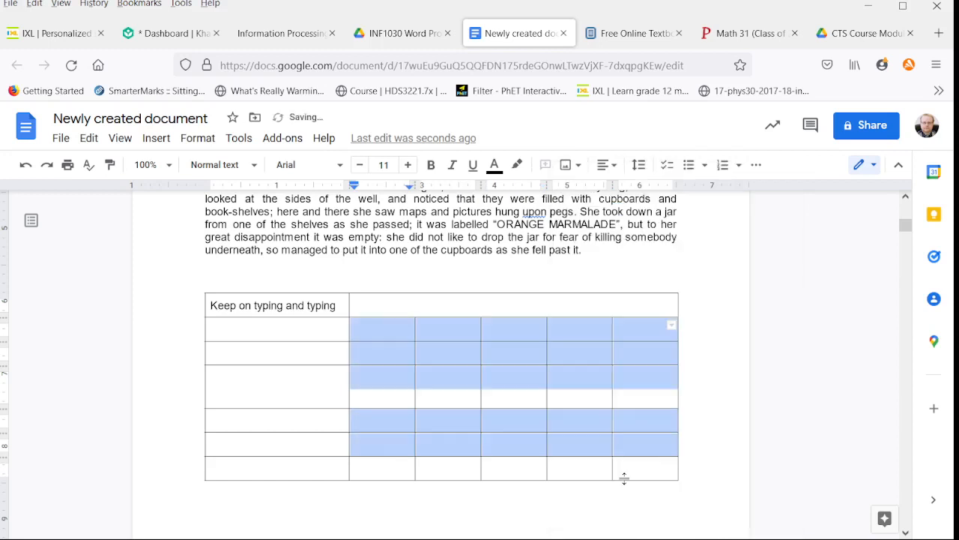
left_click(421, 388)
Step: Narrow the second column in favour of the third, and widen the fourth column at the expense of the fifth
left_click_drag(413, 332, 418, 374)
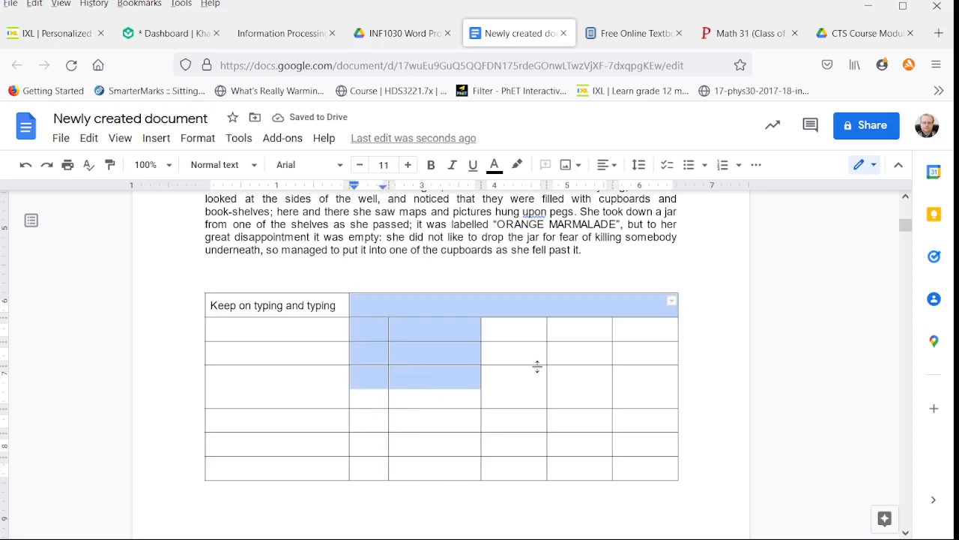
left_click(553, 396)
left_click_drag(545, 395, 566, 394)
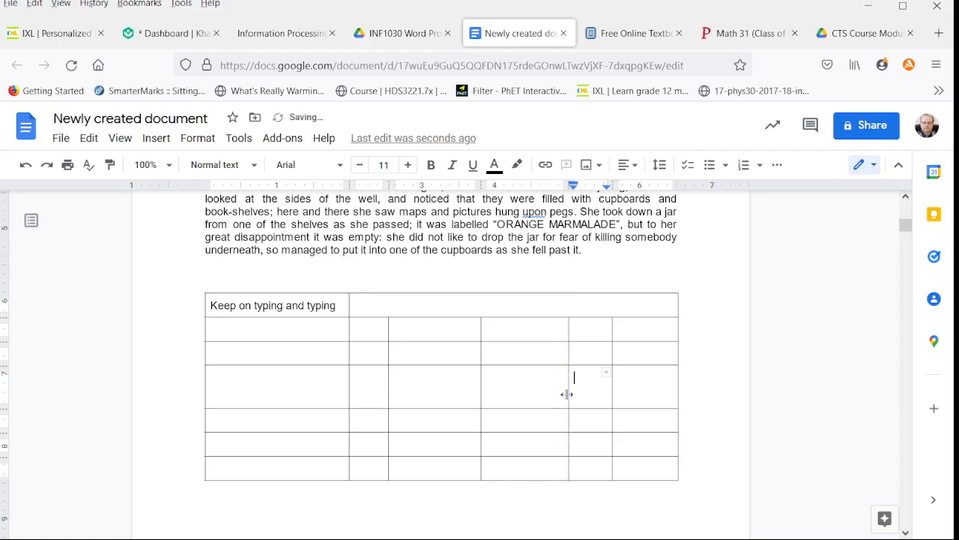
Step: Distribute the second and third columns evenly, with the merged first-row cell and the rows down to the fourth selected
left_click_drag(371, 320, 425, 401)
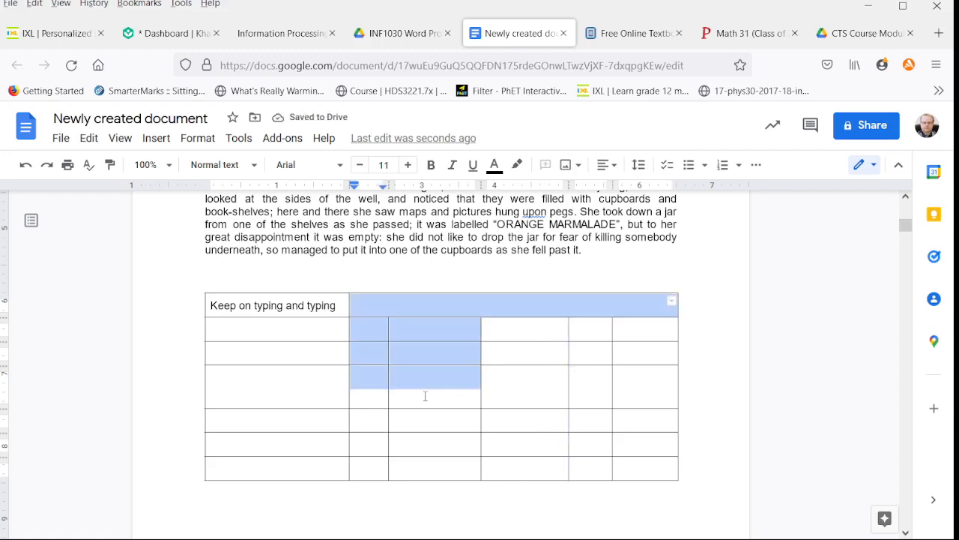
right_click(425, 396)
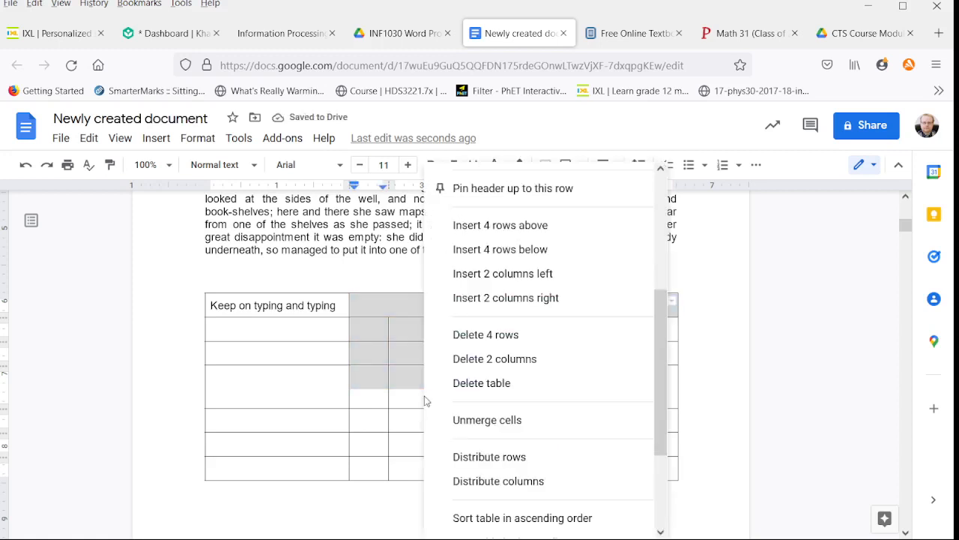
left_click(510, 483)
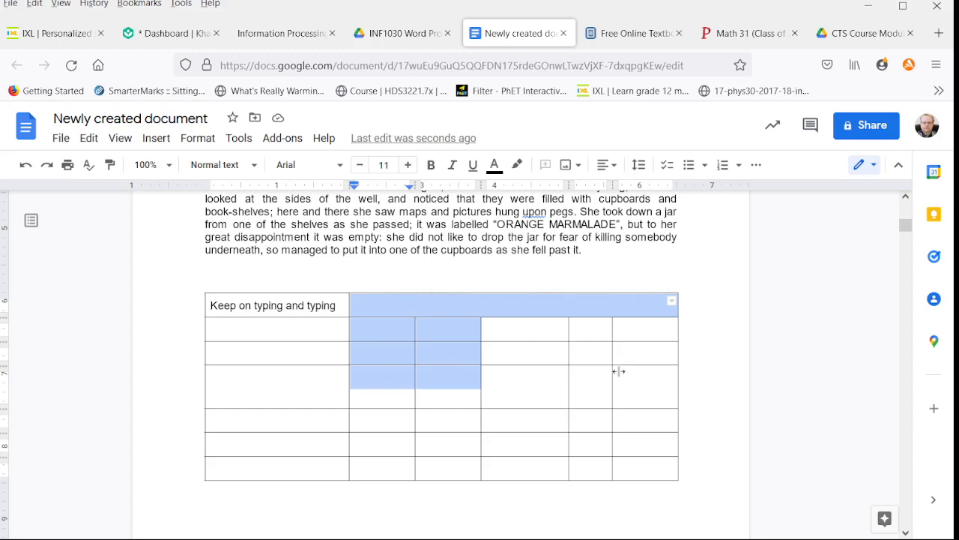
left_click(514, 389)
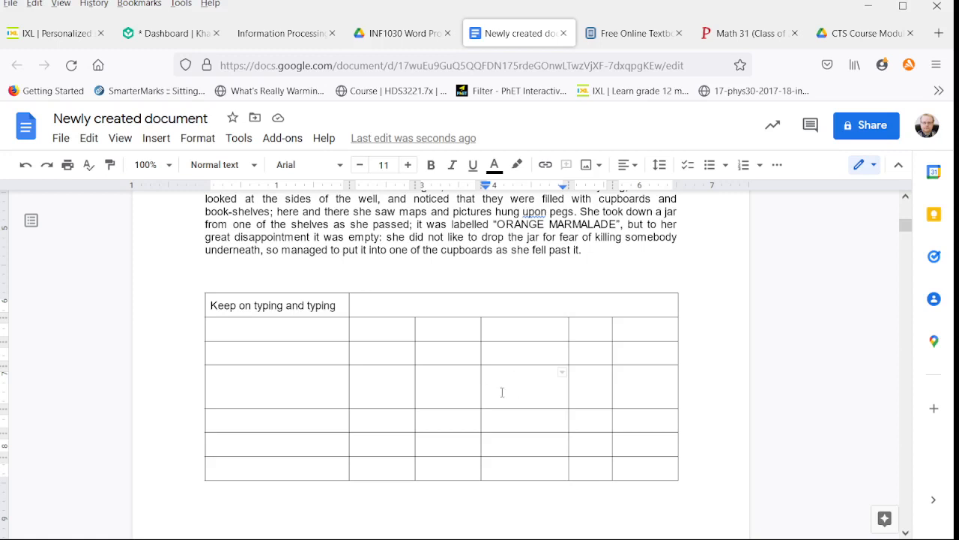
Step: Distribute the table's second through seventh rows evenly, using the cells of the fourth column
left_click_drag(502, 329, 523, 472)
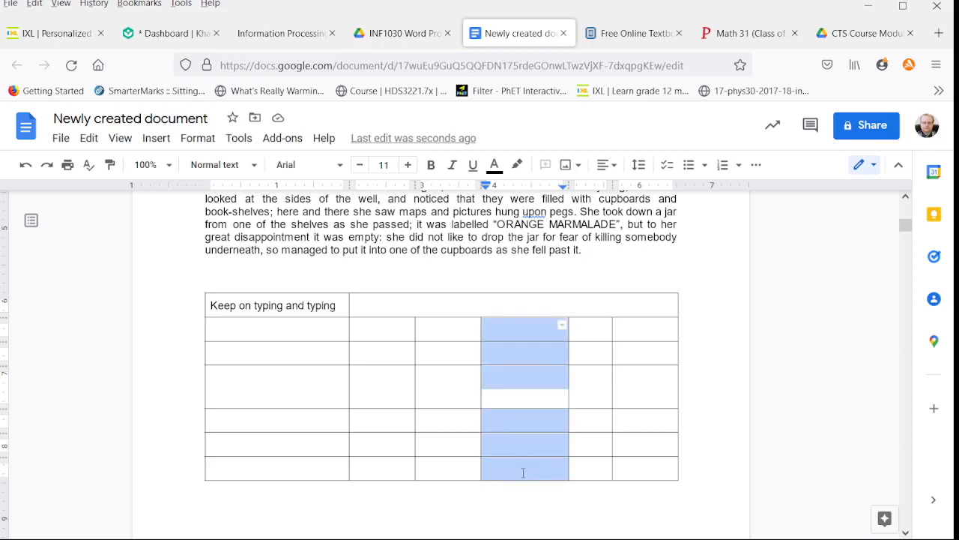
right_click(519, 383)
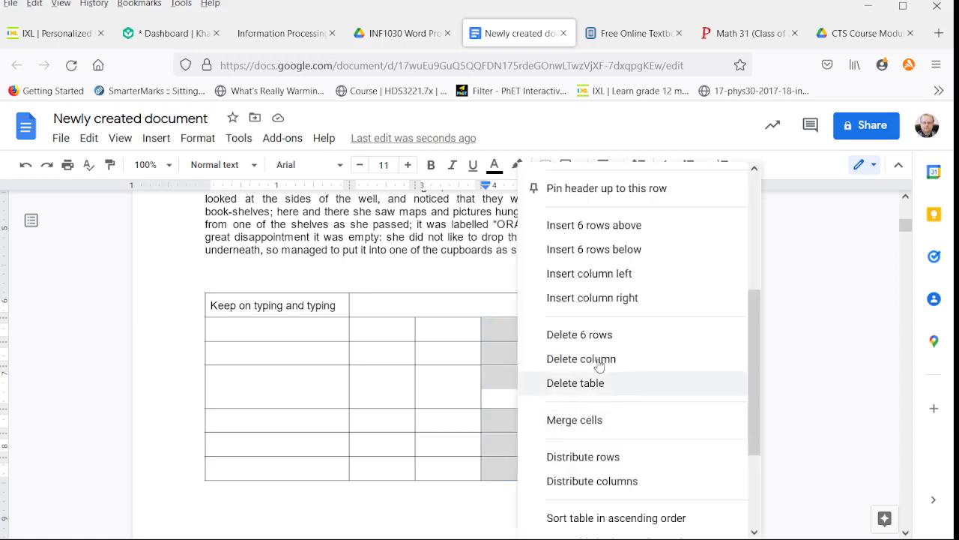
left_click(622, 458)
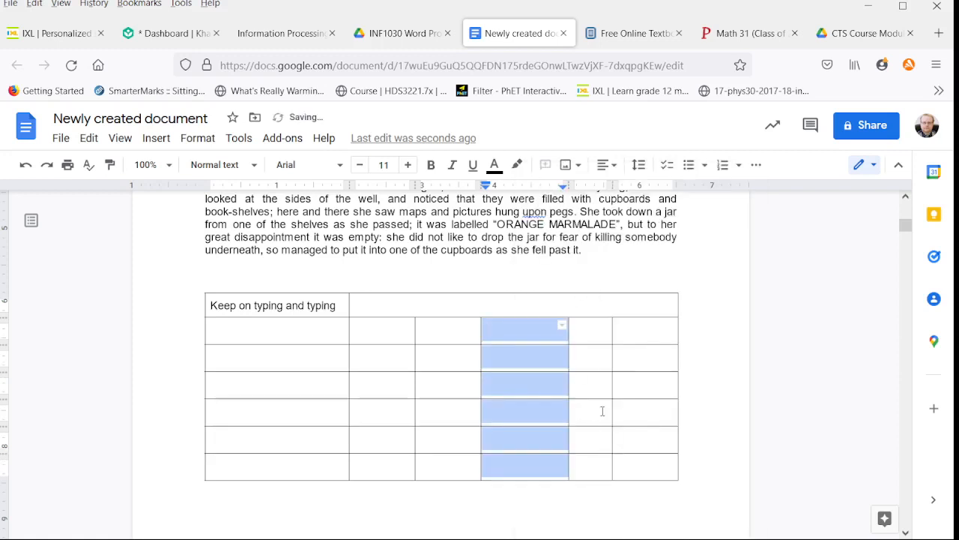
left_click(597, 440)
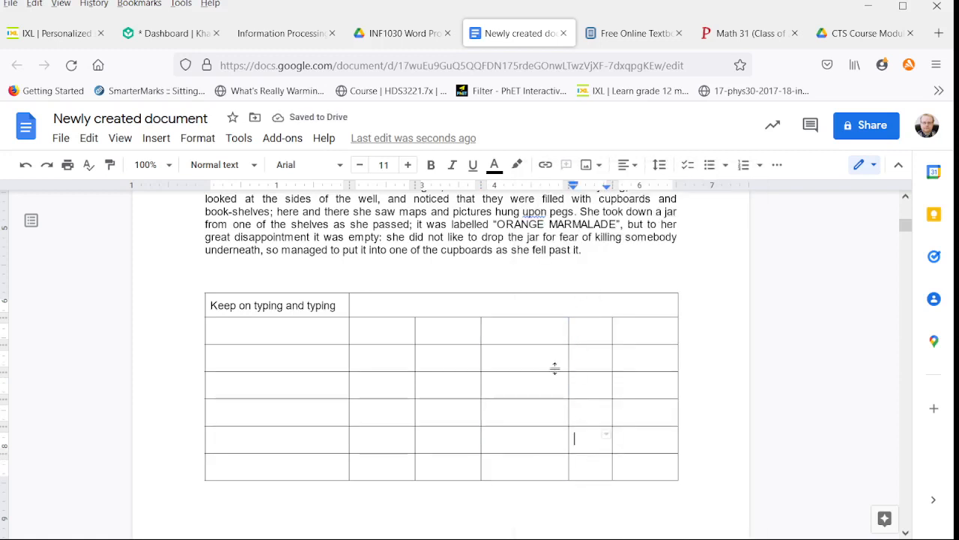
left_click(538, 336)
left_click(526, 360)
left_click(521, 384)
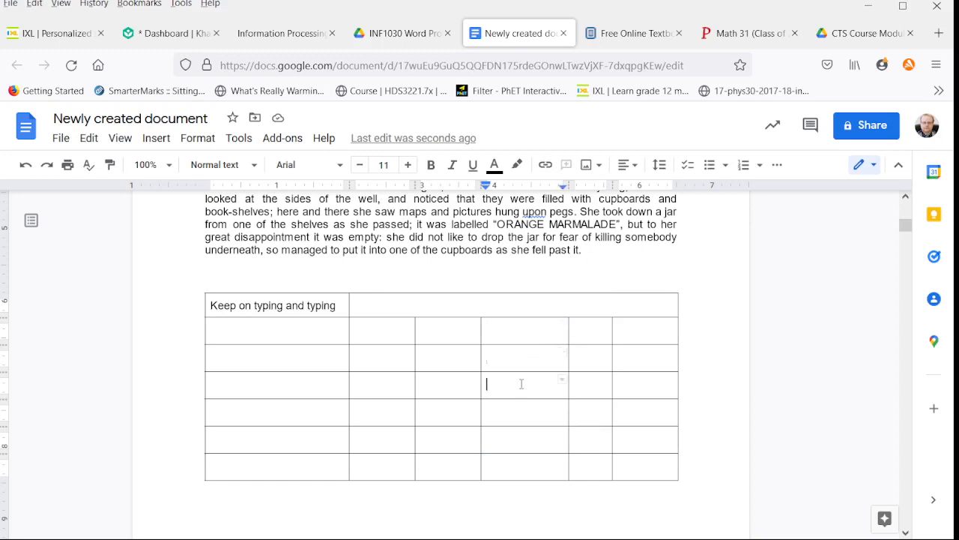
left_click(528, 412)
left_click(526, 440)
left_click(520, 466)
Step: Open the table properties for the third column's cells in rows two to four and expand the row, column, alignment and color settings
left_click_drag(445, 331, 457, 386)
right_click(458, 386)
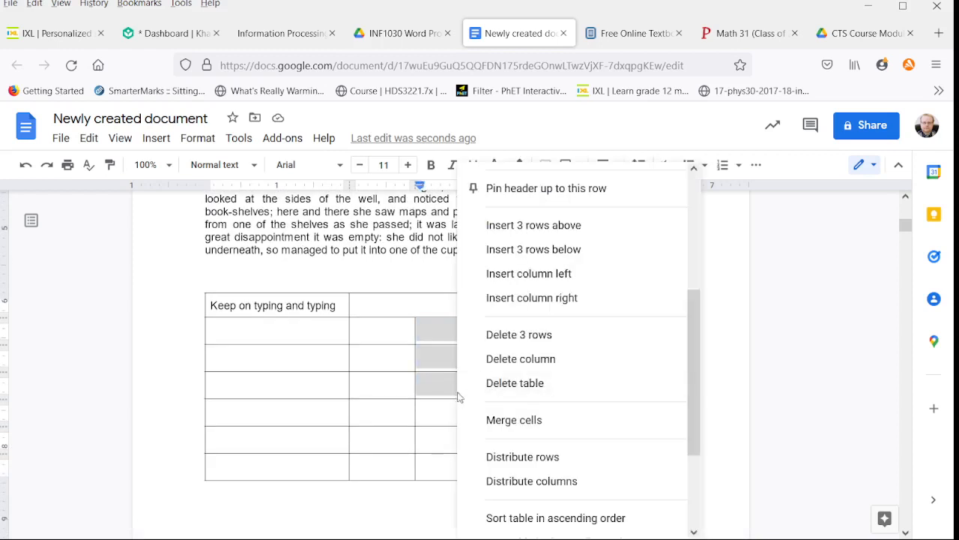
scroll(544, 395, "down", 3)
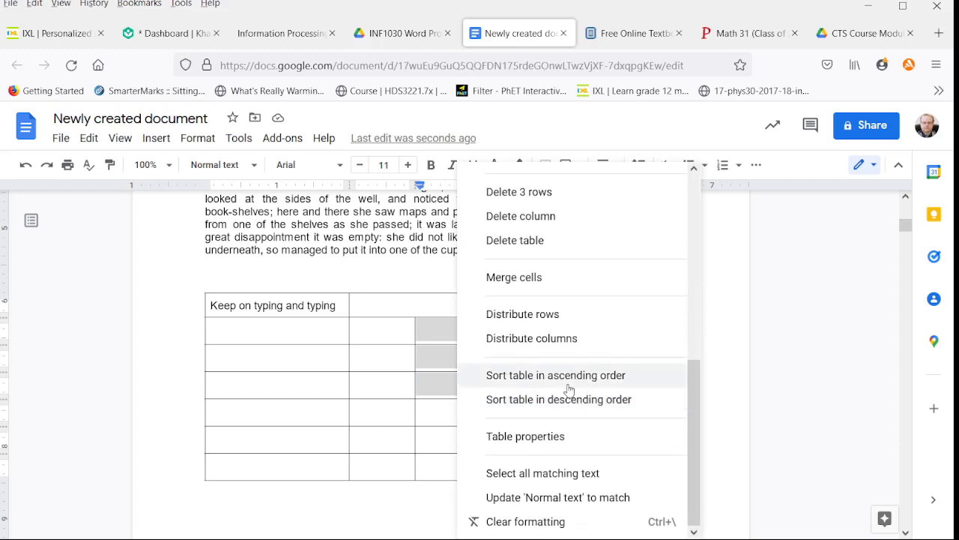
left_click(541, 439)
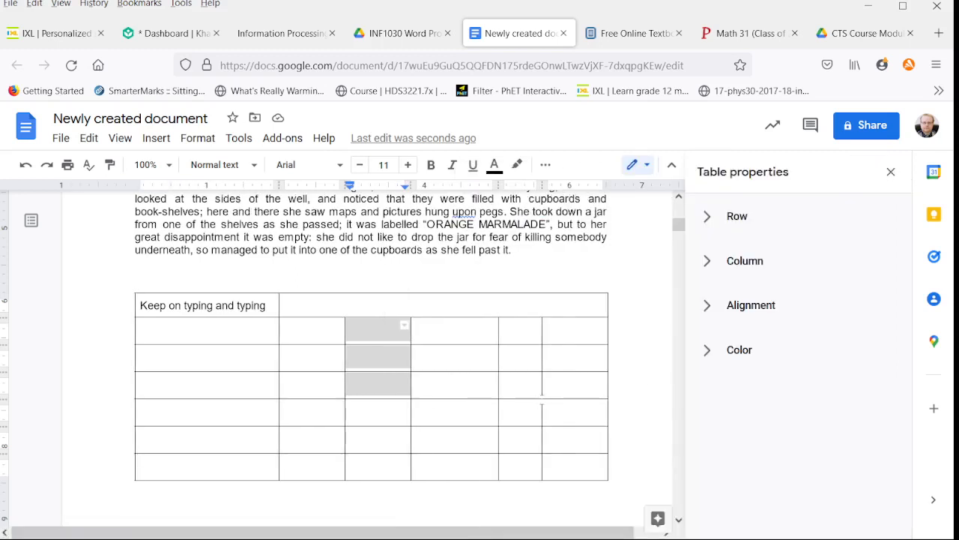
left_click(706, 216)
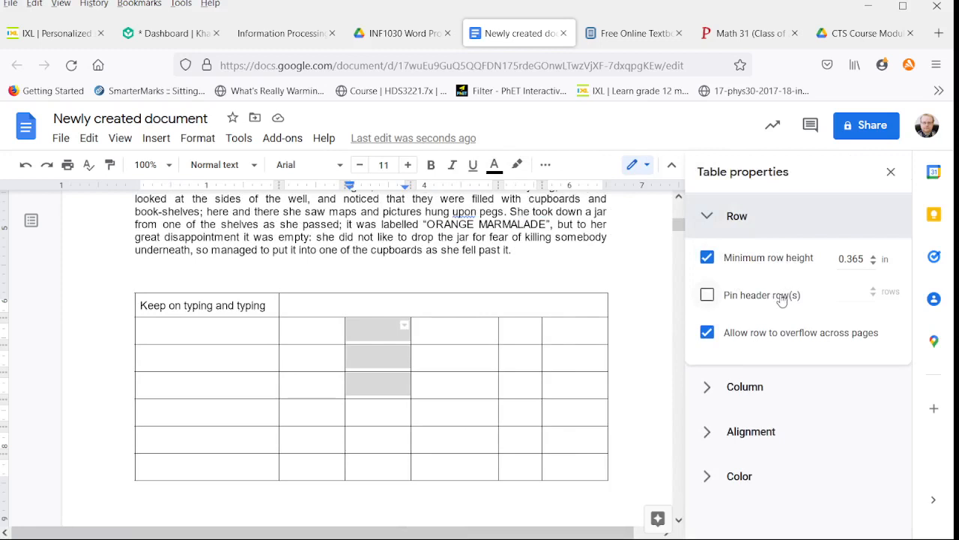
left_click(710, 386)
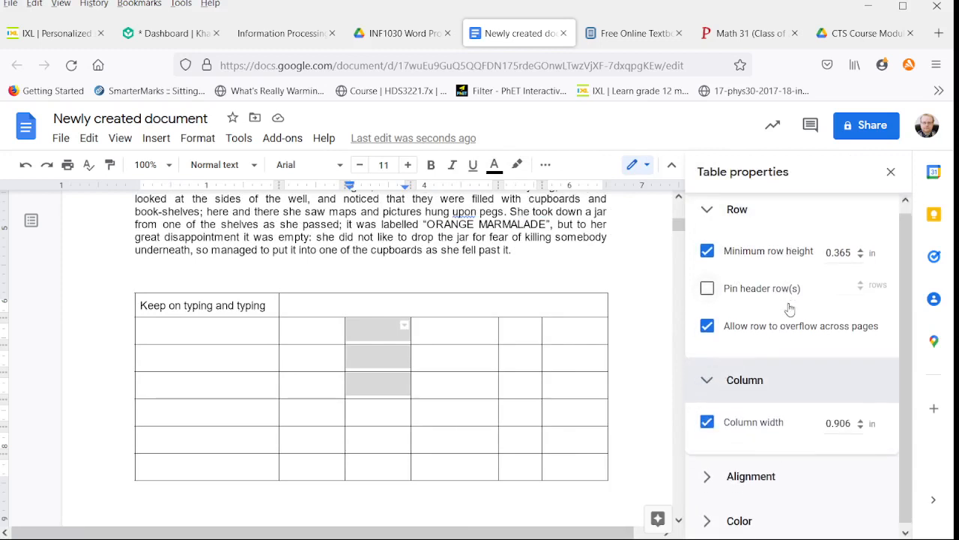
left_click(706, 486)
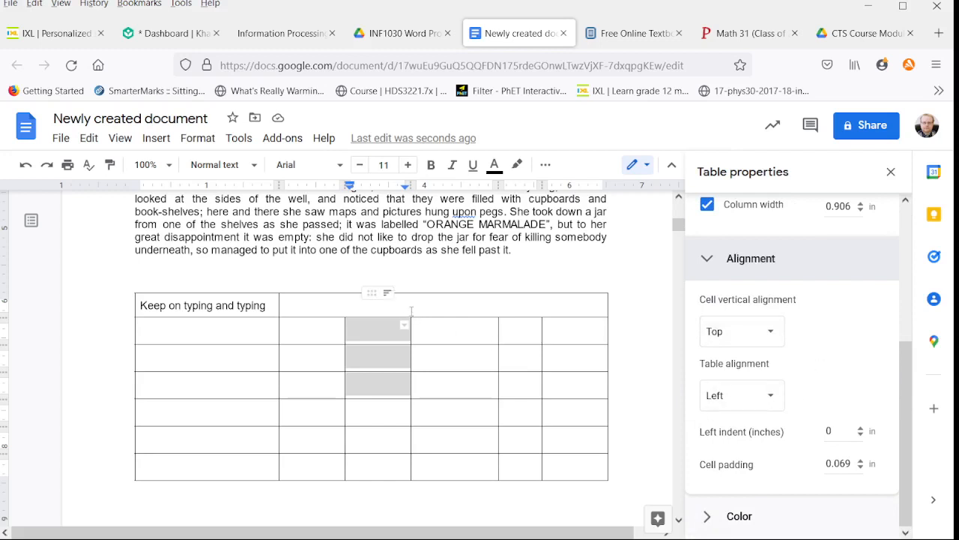
left_click(707, 515)
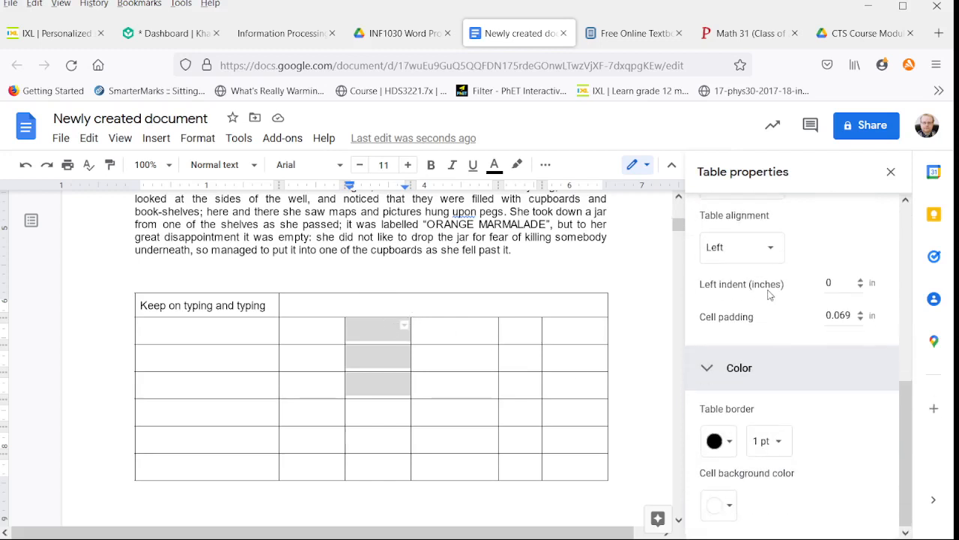
Step: Set the background color of the third column's cells in rows two to four to light gray
left_click(730, 506)
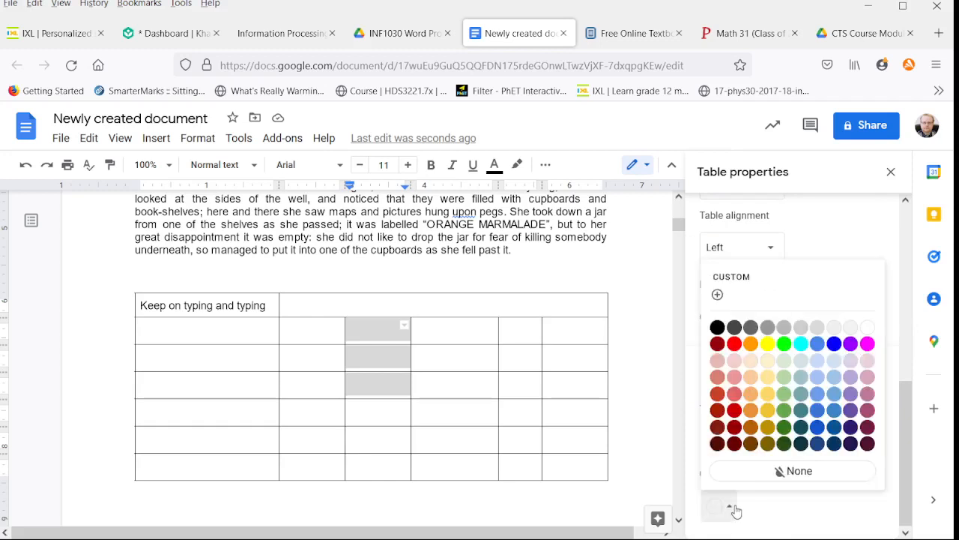
left_click(818, 328)
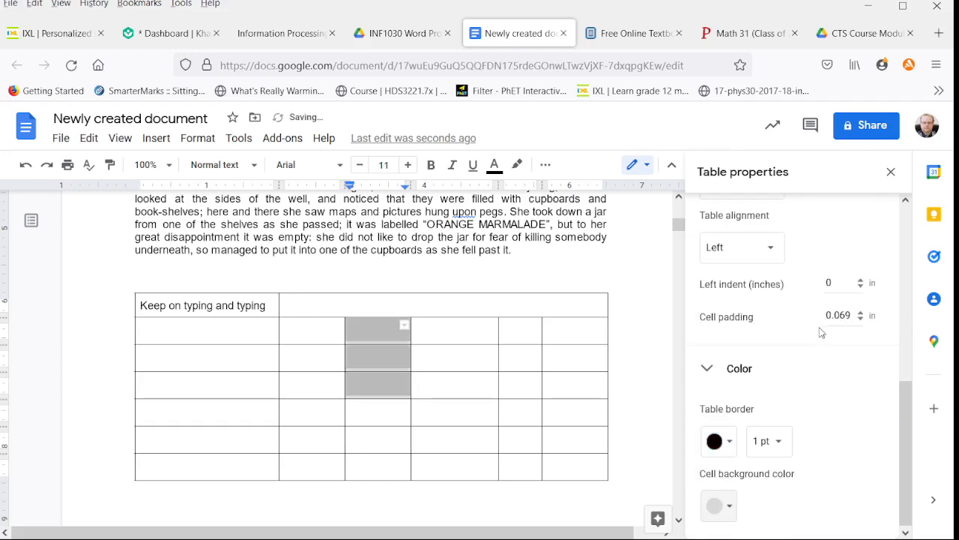
left_click(483, 362)
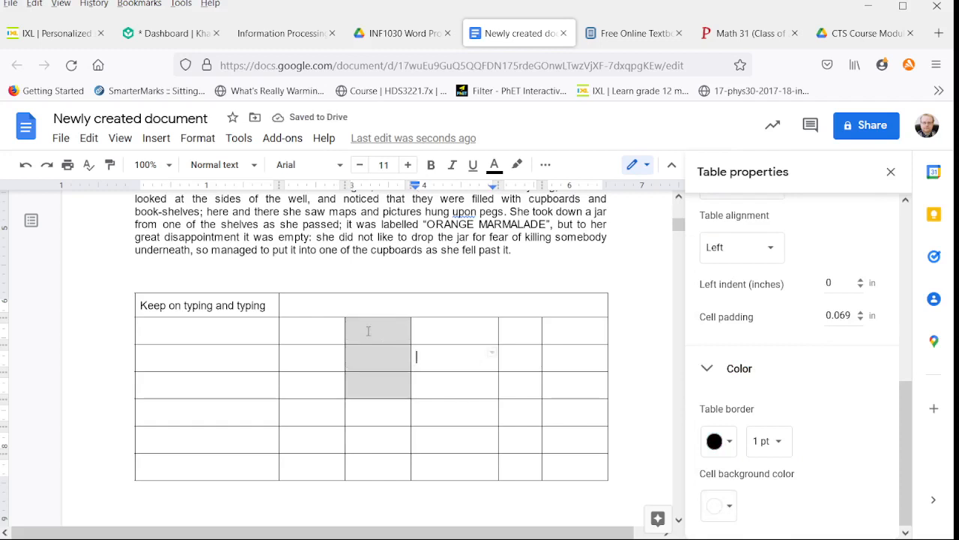
Step: Enter "Text" in the second row's first cell and make that row roughly twice as tall
left_click(234, 333)
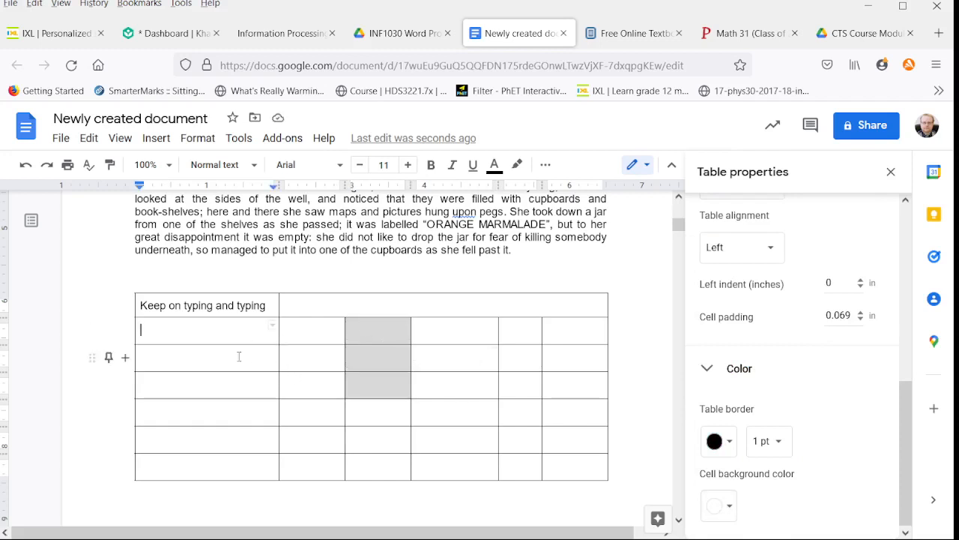
left_click_drag(247, 344, 247, 377)
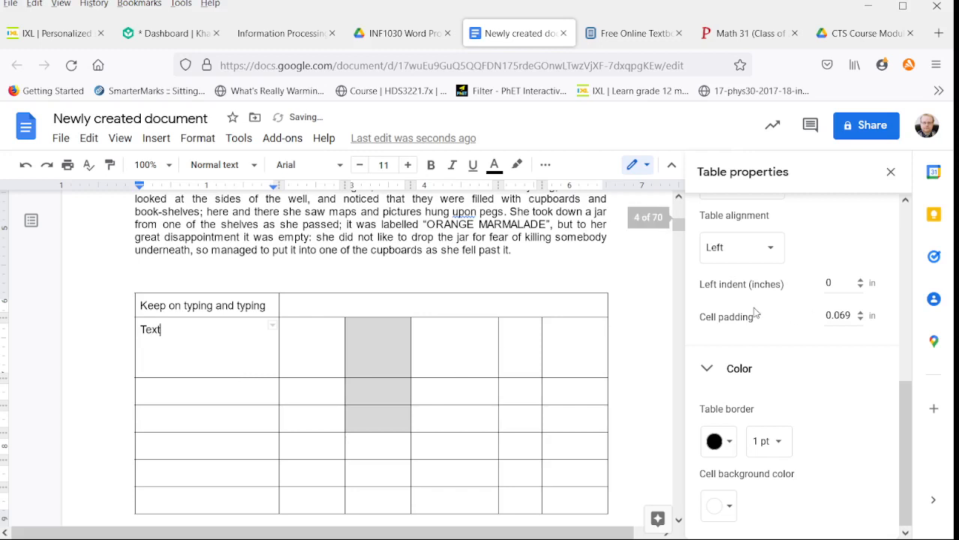
Step: Set the vertical alignment of the cell containing "Text" to Middle, followed by Bottom
scroll(760, 315, "up", 4)
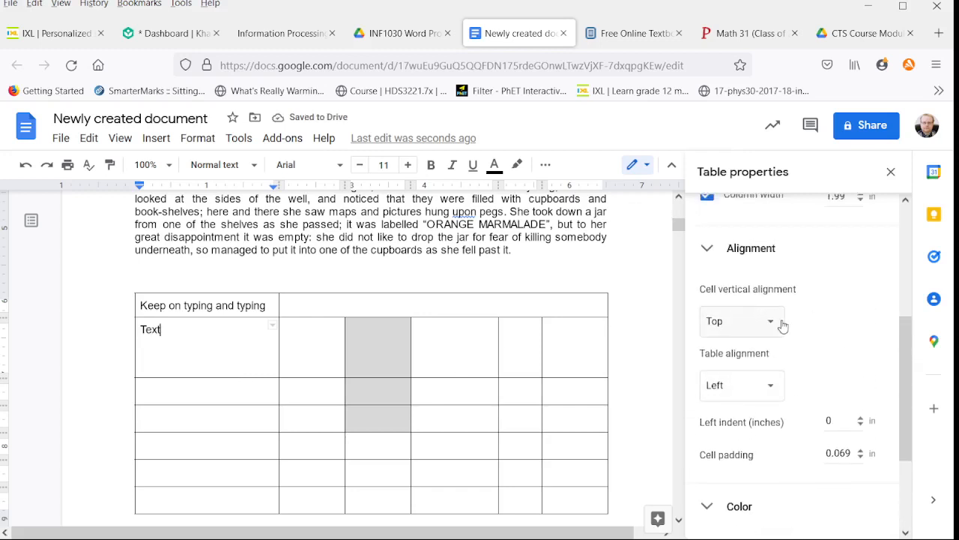
left_click(768, 324)
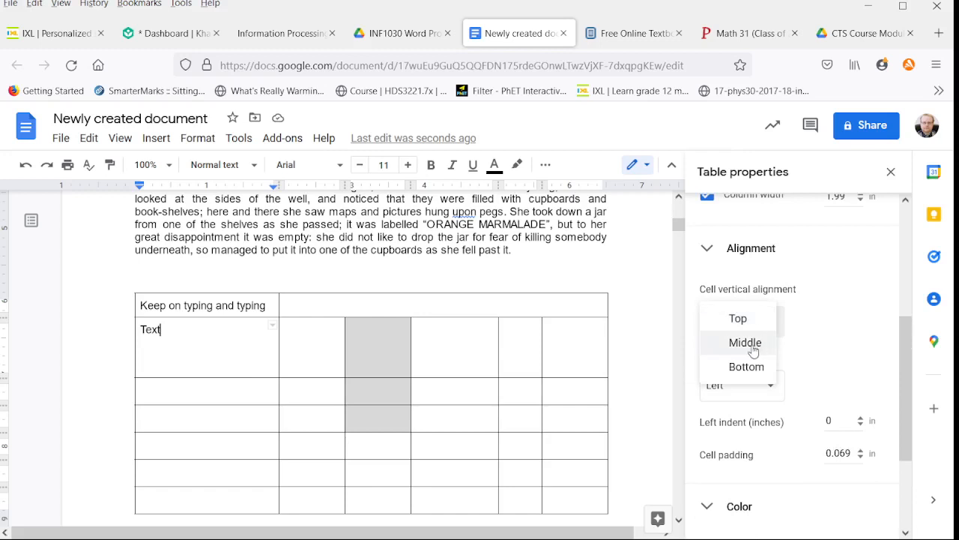
left_click(752, 343)
left_click(770, 324)
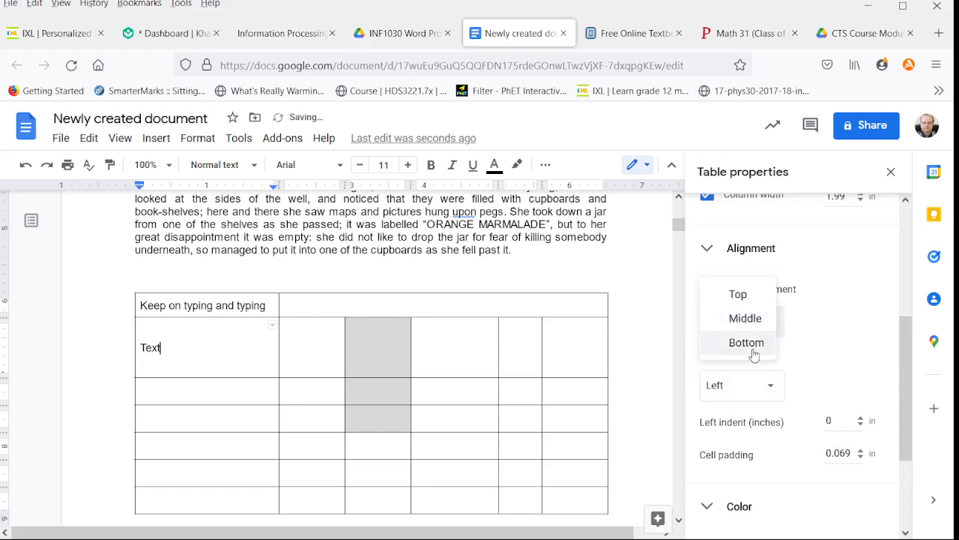
left_click(752, 342)
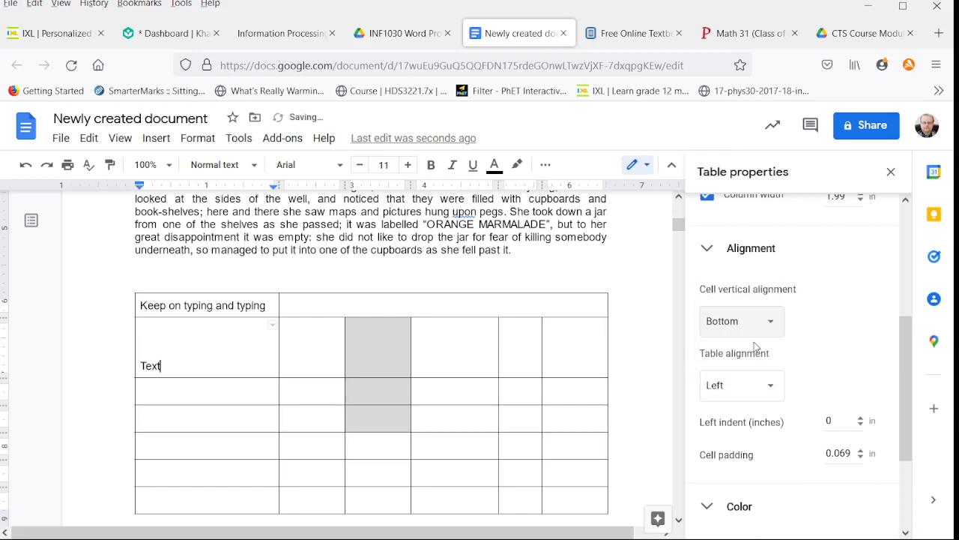
Step: Try the Center and Right table alignments, and return the table alignment to Left
left_click(769, 386)
left_click(761, 402)
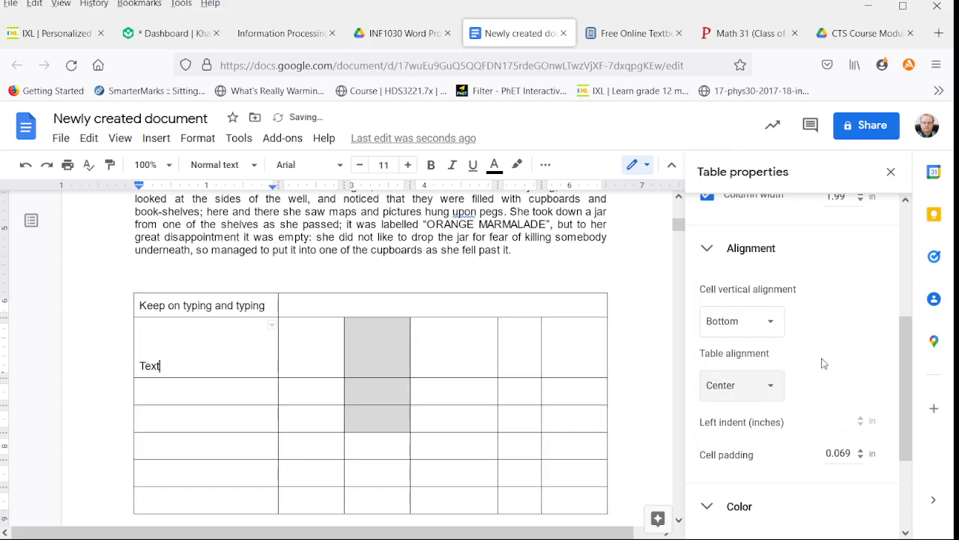
left_click(772, 386)
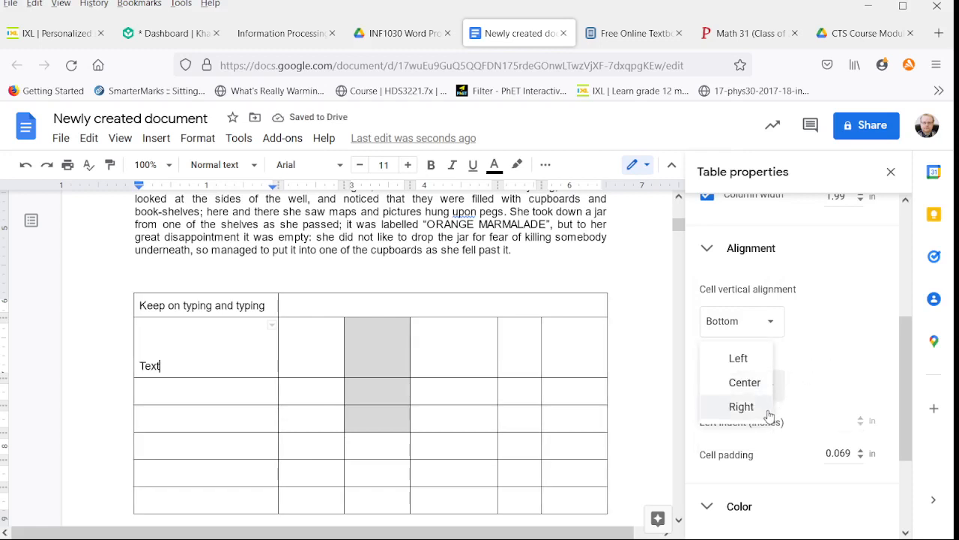
left_click(742, 406)
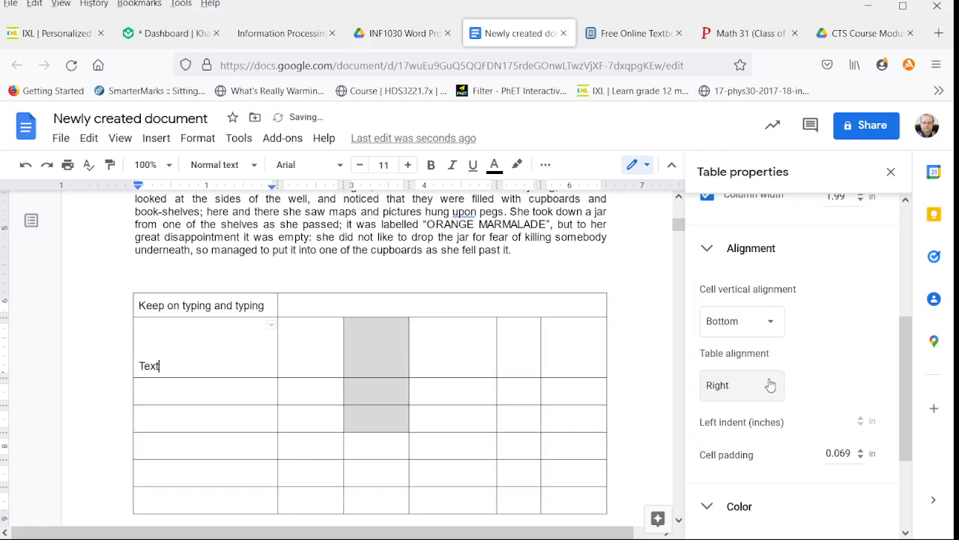
left_click(769, 386)
left_click(739, 334)
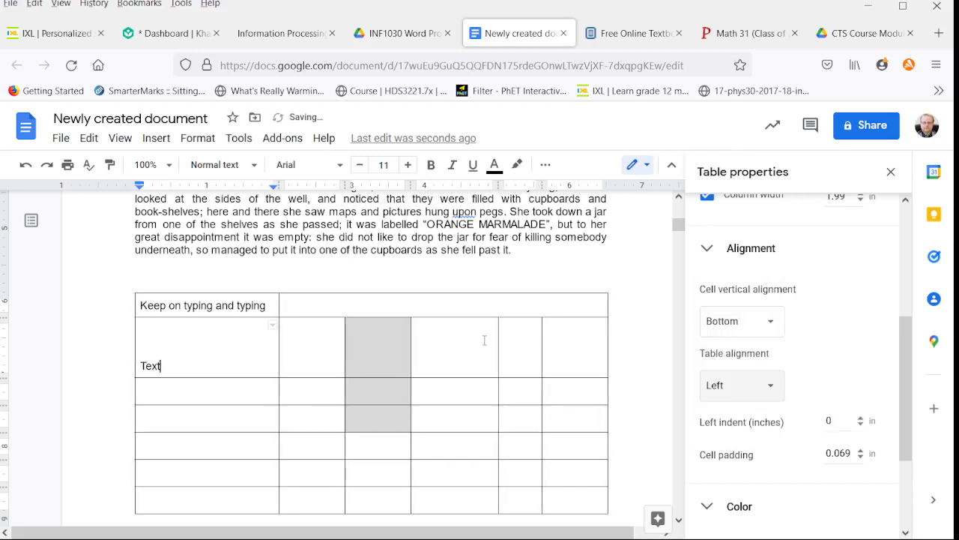
scroll(775, 343, "up", 3)
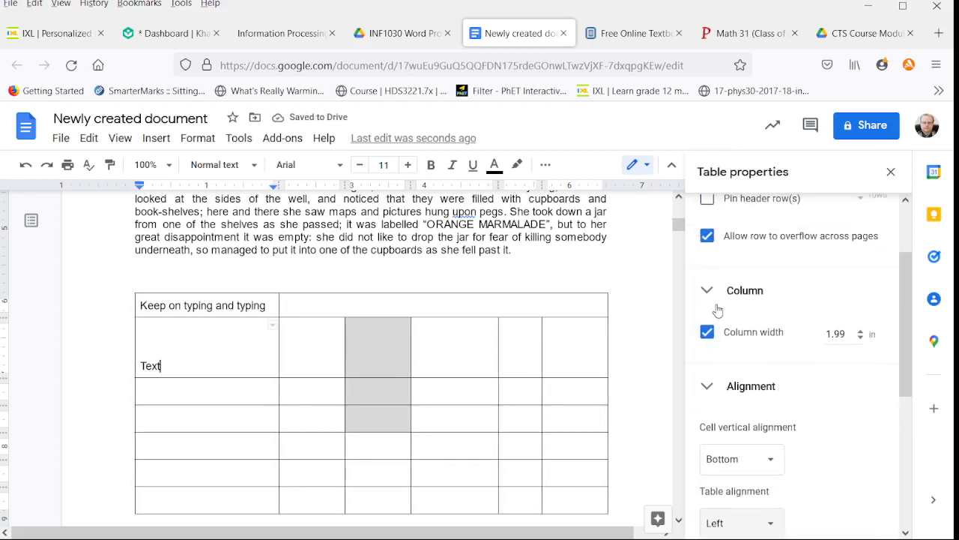
scroll(760, 307, "up", 1)
scroll(760, 308, "down", 5)
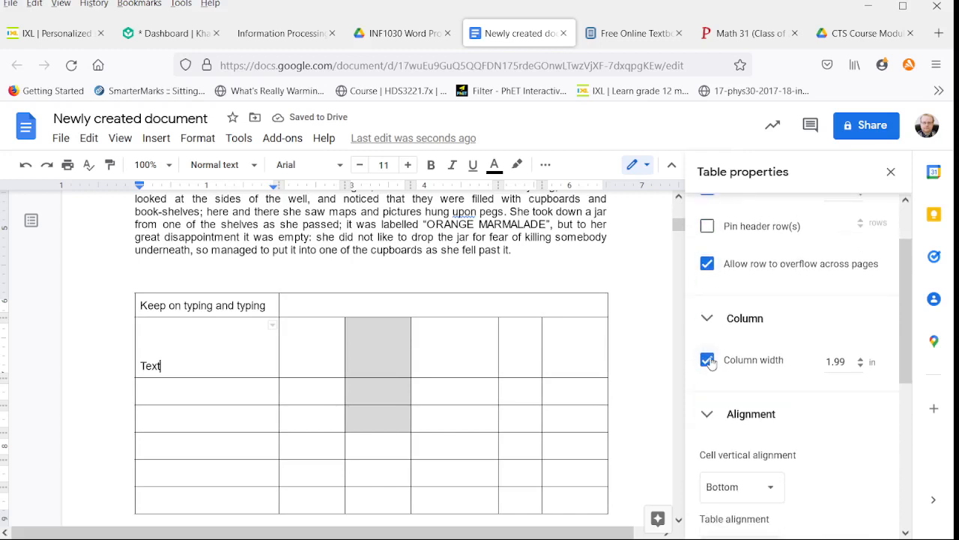
scroll(734, 368, "down", 2)
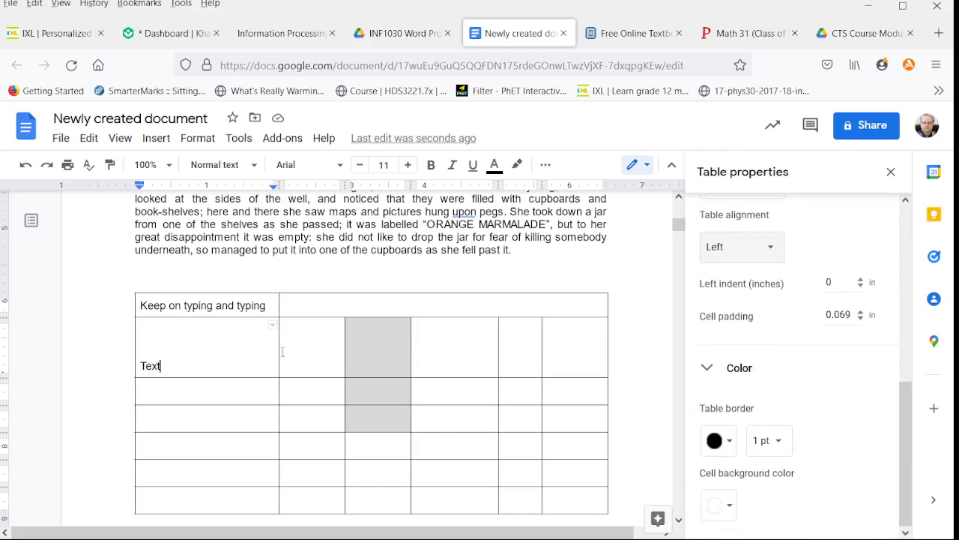
Step: Try center and right paragraph alignment on "Text" in the second row, and return it to left alignment
left_click(546, 165)
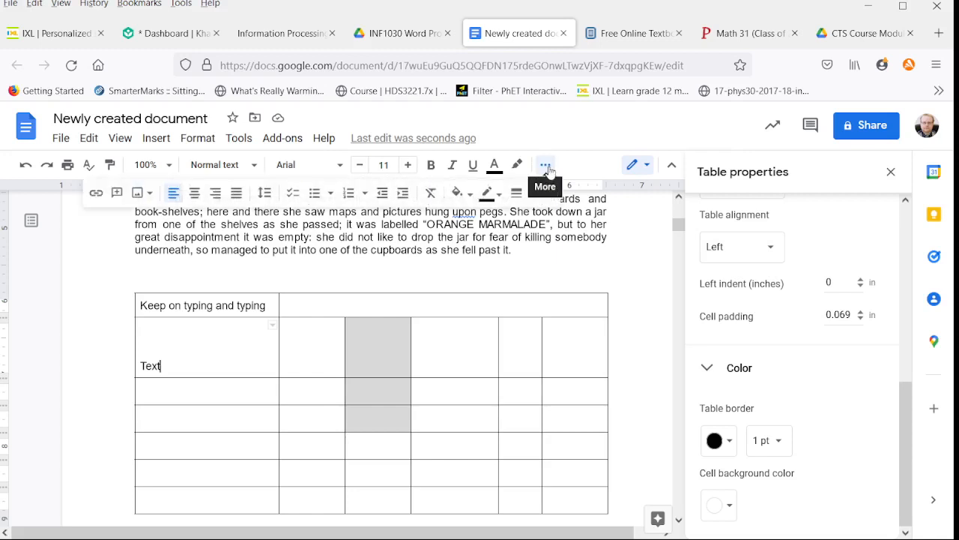
left_click(197, 196)
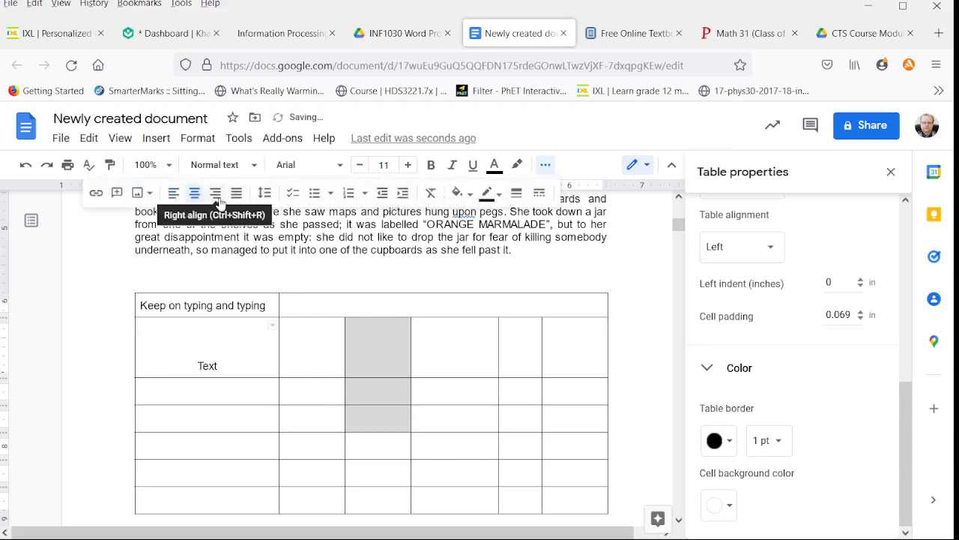
left_click(217, 196)
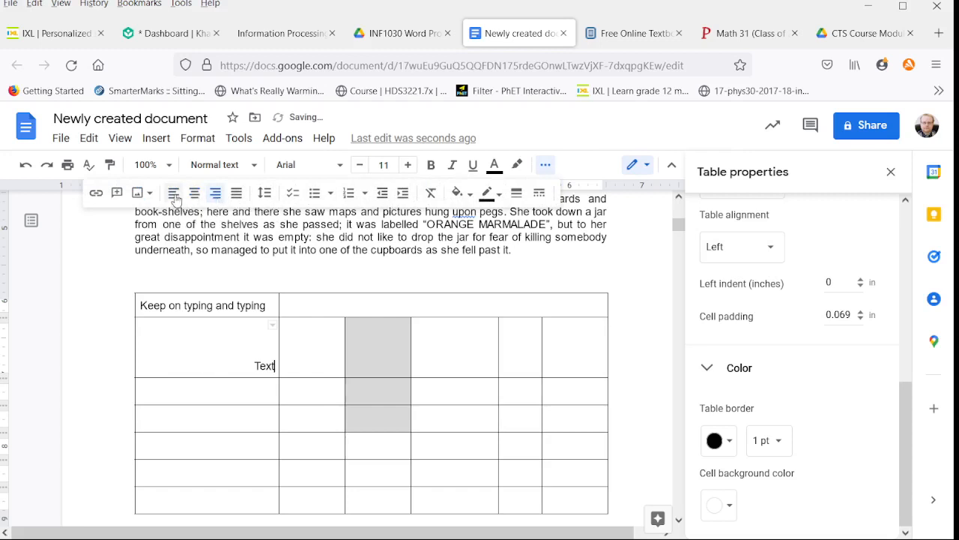
left_click(177, 200)
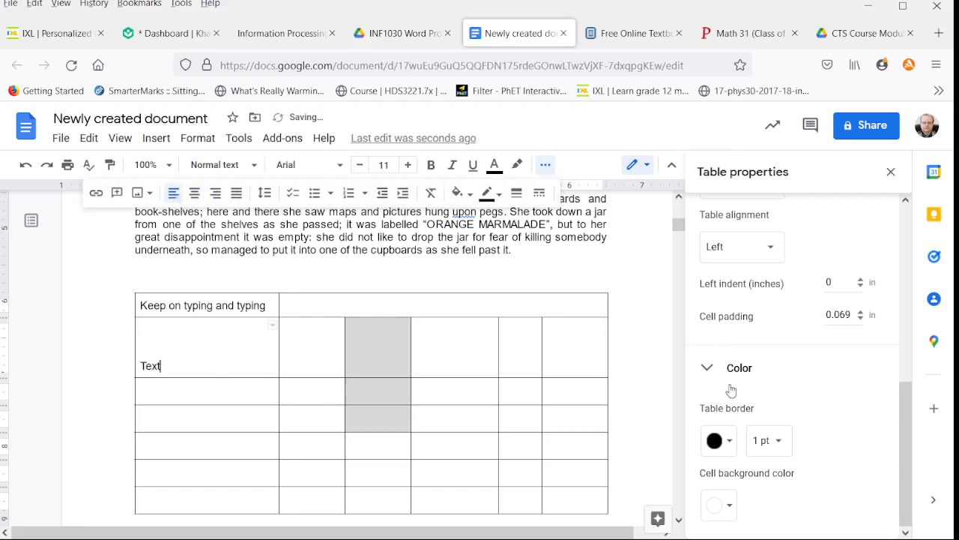
Step: Narrow the table by moving its right edge inward, and shrink the fourth column in favour of the fifth
scroll(744, 339, "up", 2)
scroll(745, 339, "up", 1)
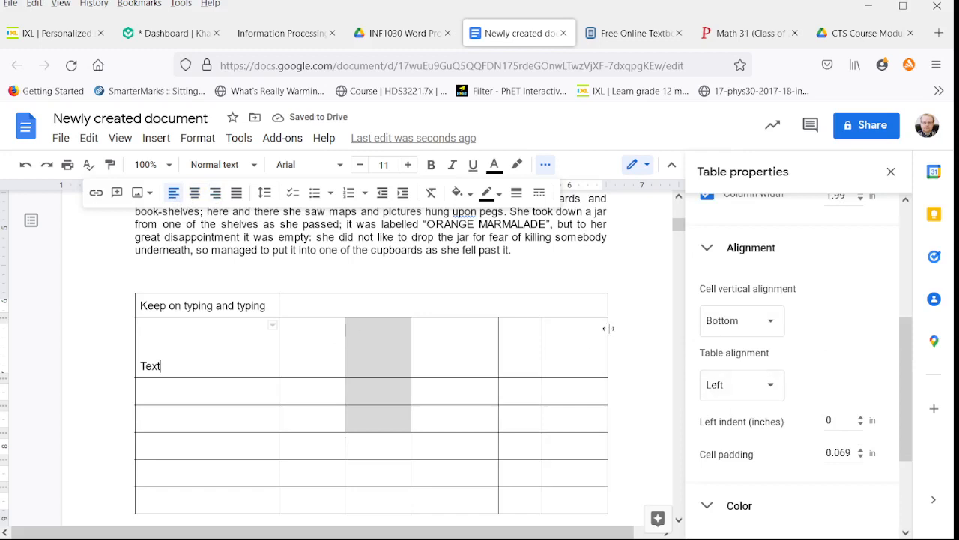
left_click_drag(609, 329, 463, 346)
Step: Set the narrowed table's alignment to Center, followed by Right
left_click(762, 391)
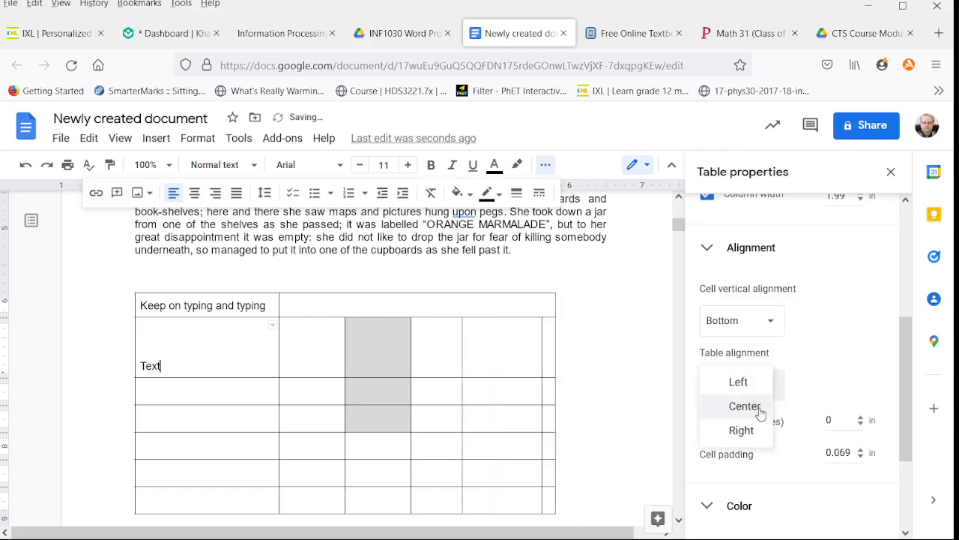
left_click(754, 406)
left_click(762, 394)
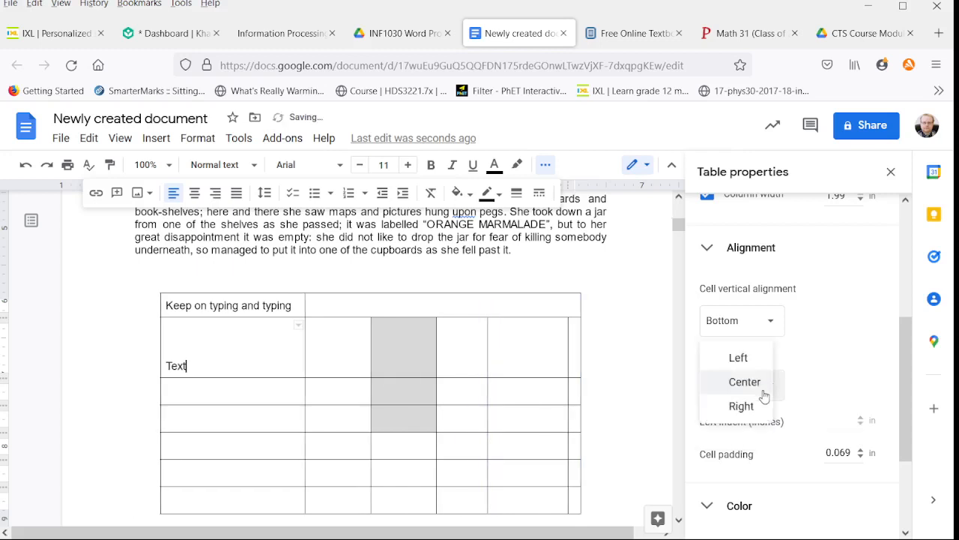
left_click(754, 412)
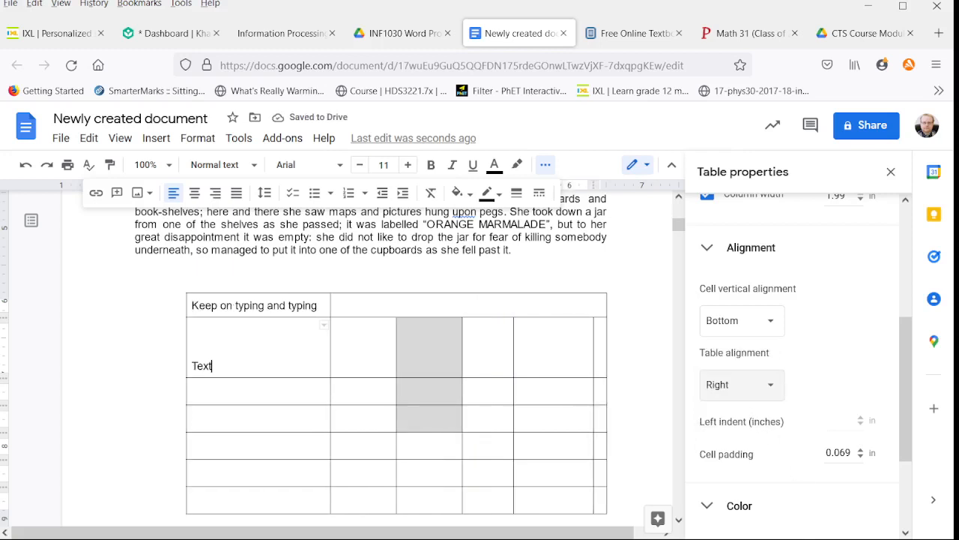
scroll(816, 331, "down", 2)
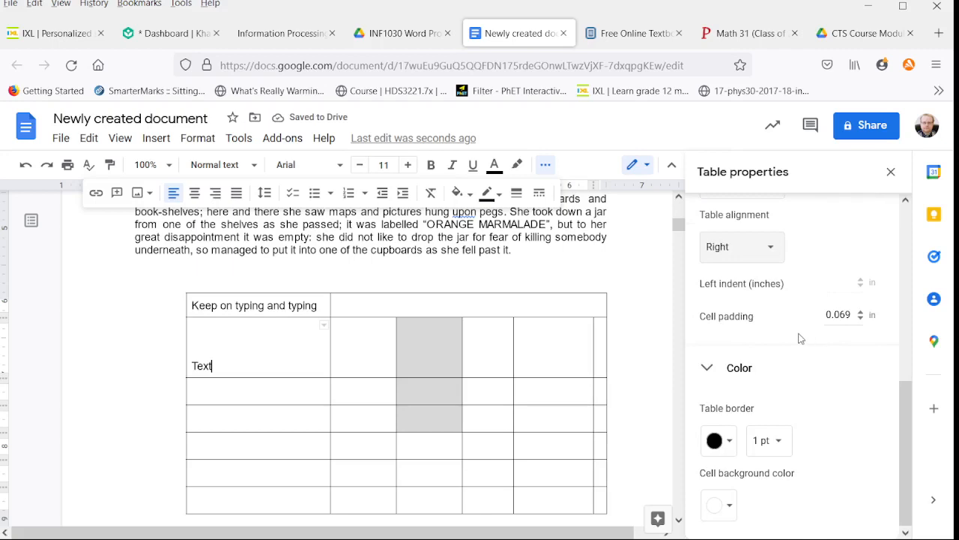
left_click(838, 539)
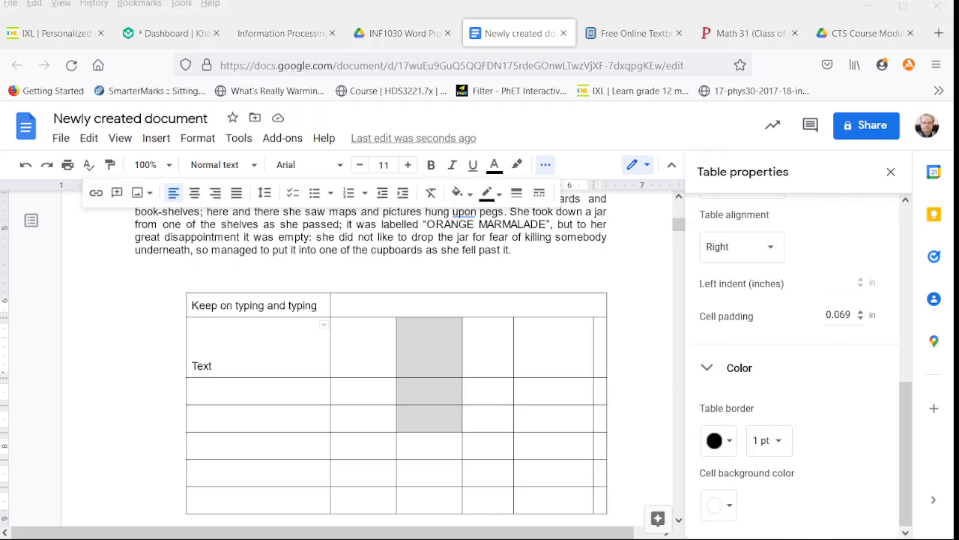